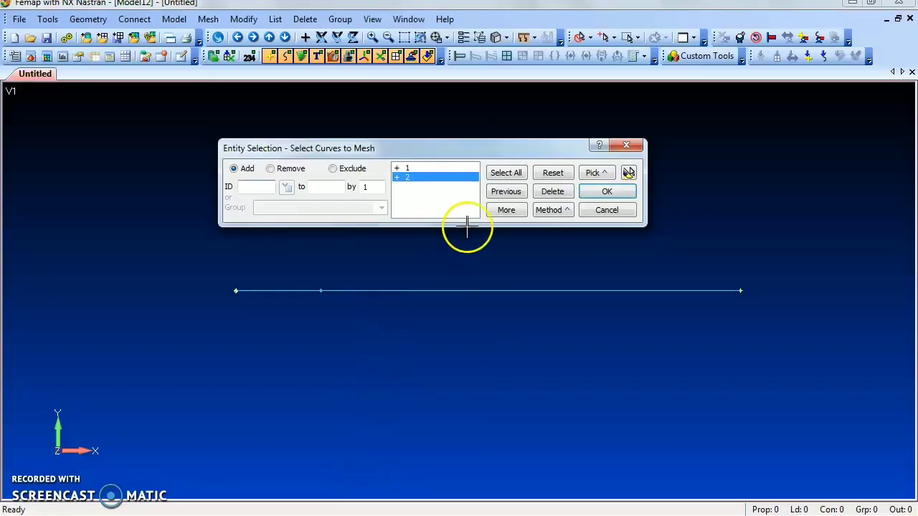
Close the current untitled model without saving, dismissing its curve selection, and create a new empty model
left_click(628, 147)
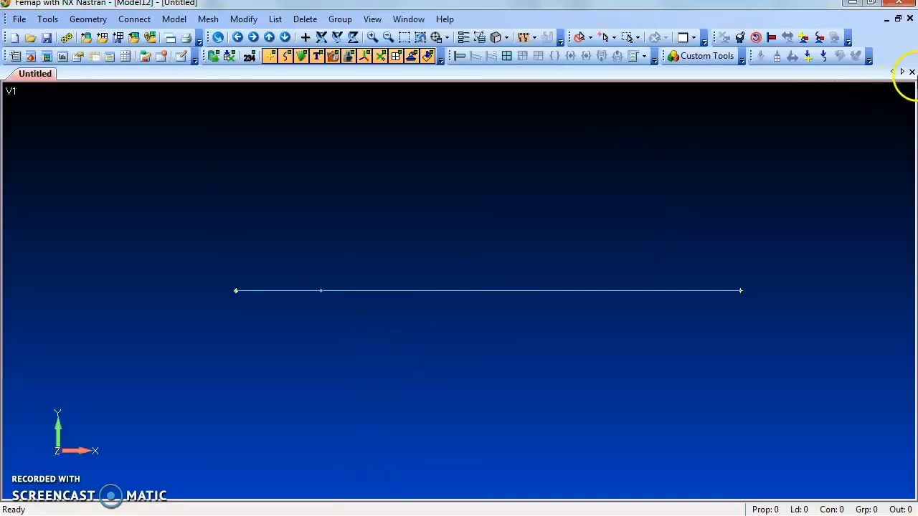
left_click(911, 72)
left_click(469, 295)
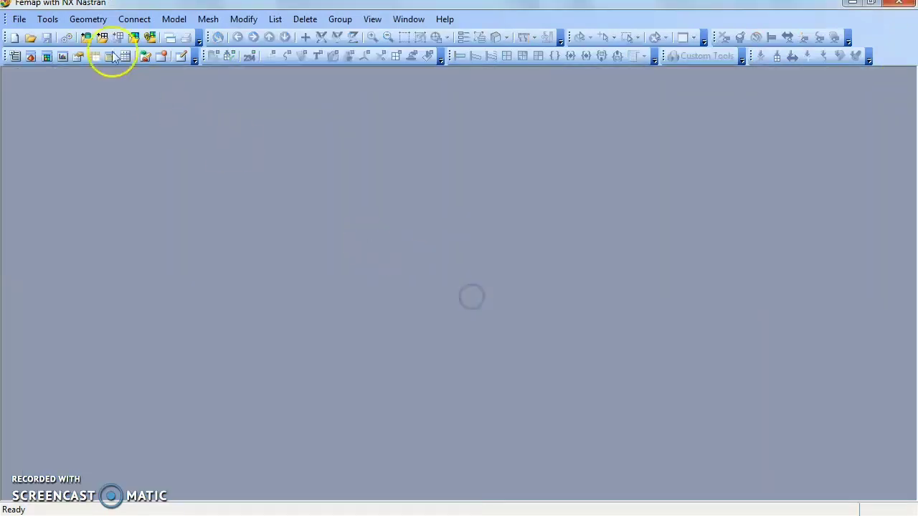
left_click(17, 19)
left_click(48, 19)
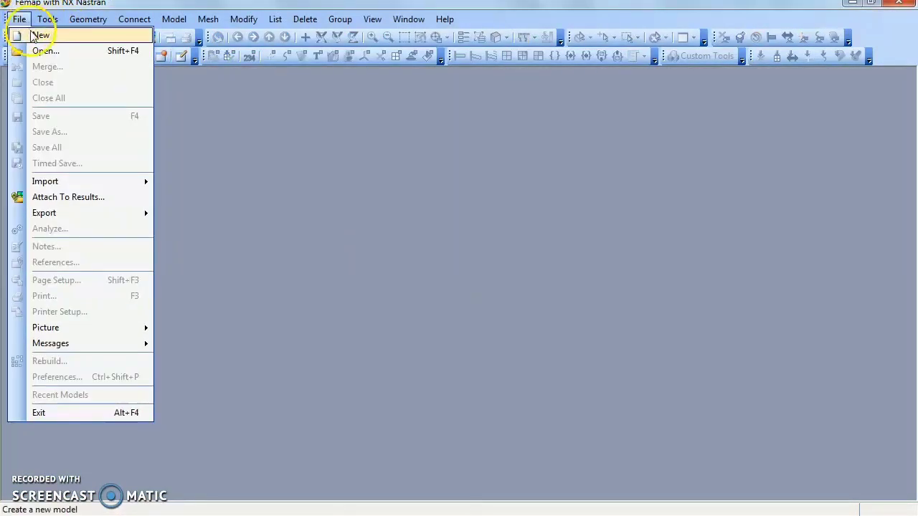
left_click(36, 34)
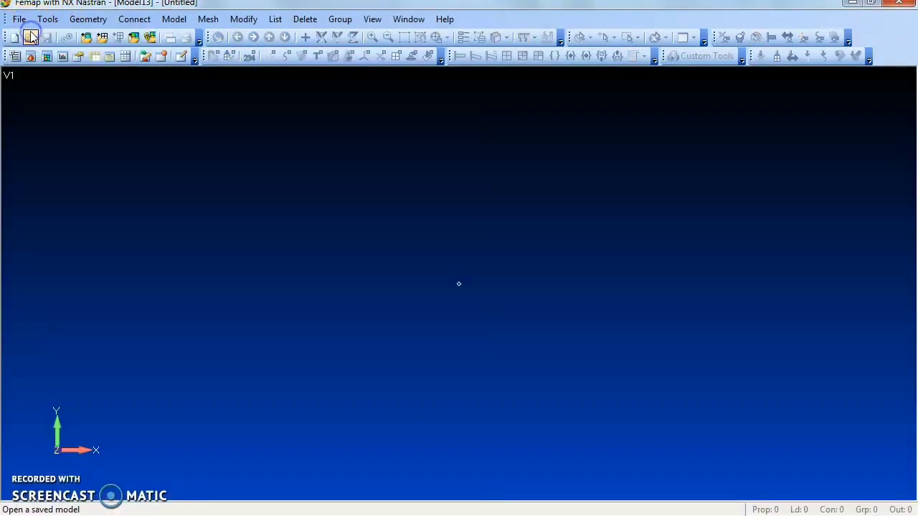
Draw a continuous line from the origin (0, 0, 0) to X 2, Y 0, Z 0 and finish the line chain
left_click(78, 20)
mouse_move(106, 59)
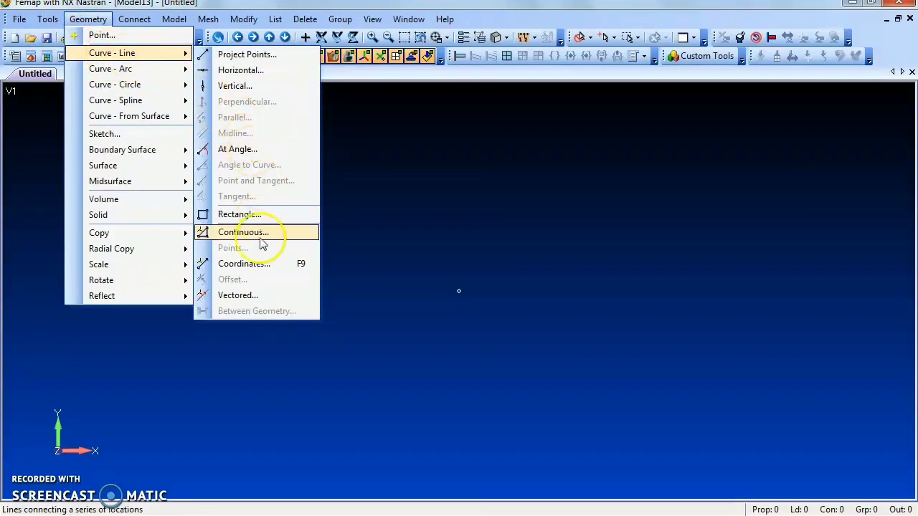
left_click(261, 240)
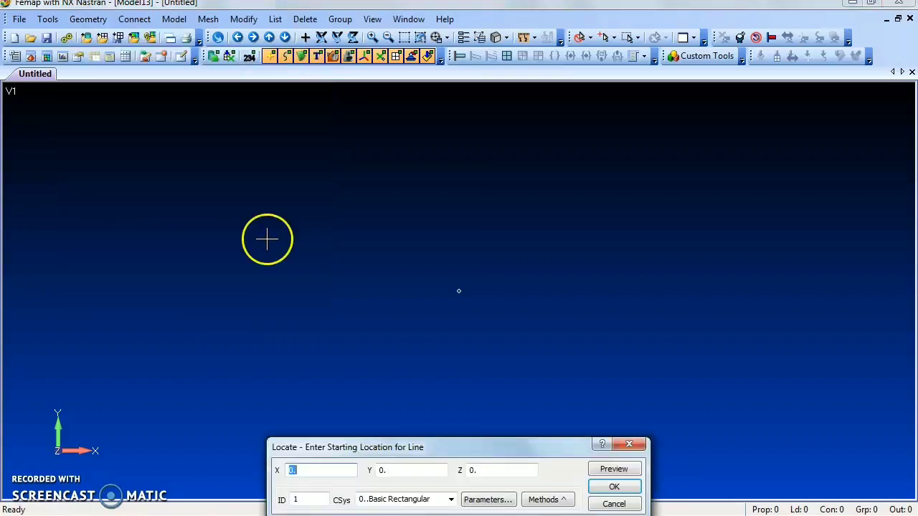
left_click_drag(464, 447, 432, 259)
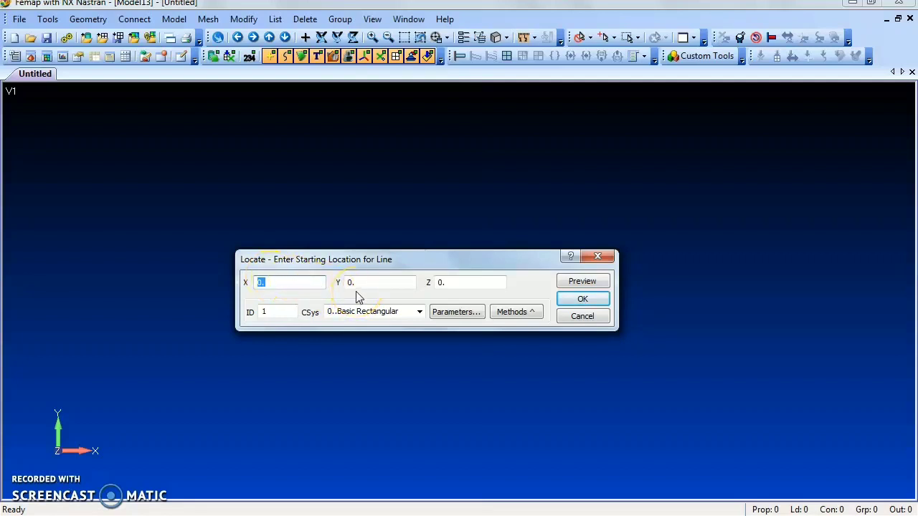
left_click(581, 299)
left_click_drag(435, 452, 435, 273)
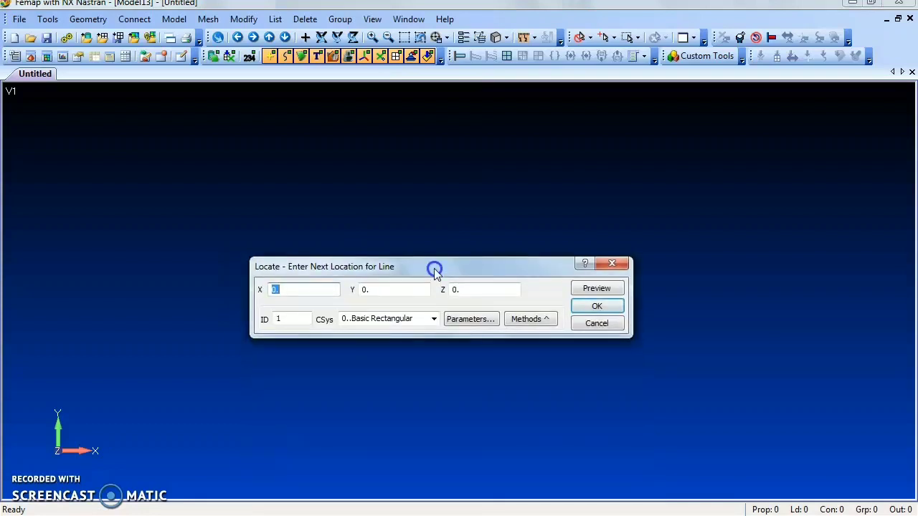
type("2")
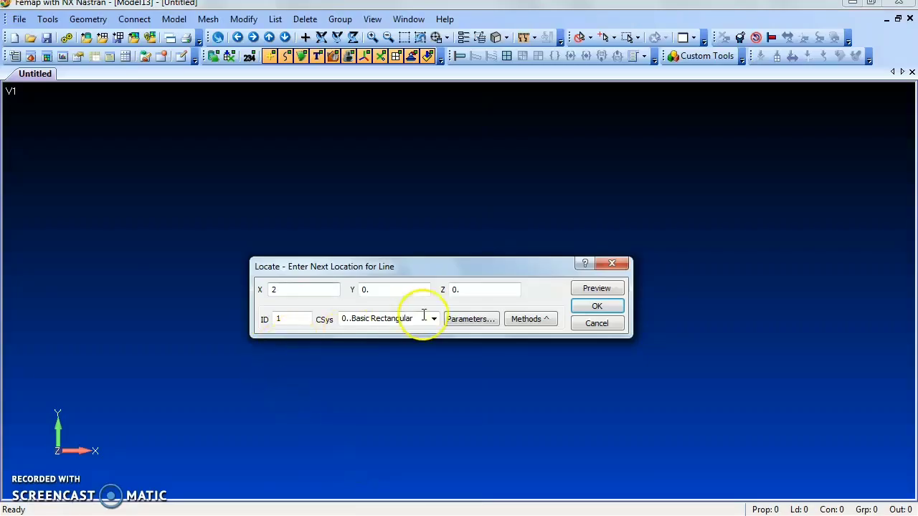
left_click(606, 305)
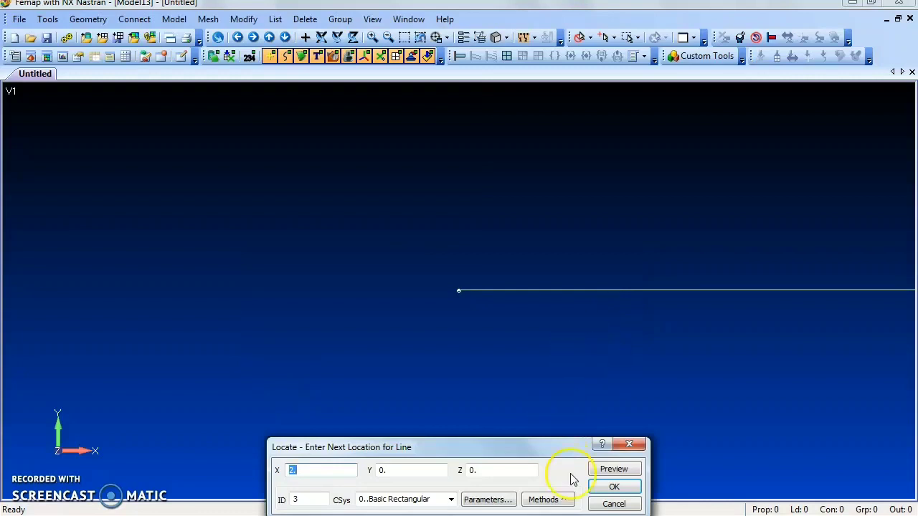
left_click_drag(490, 450, 481, 289)
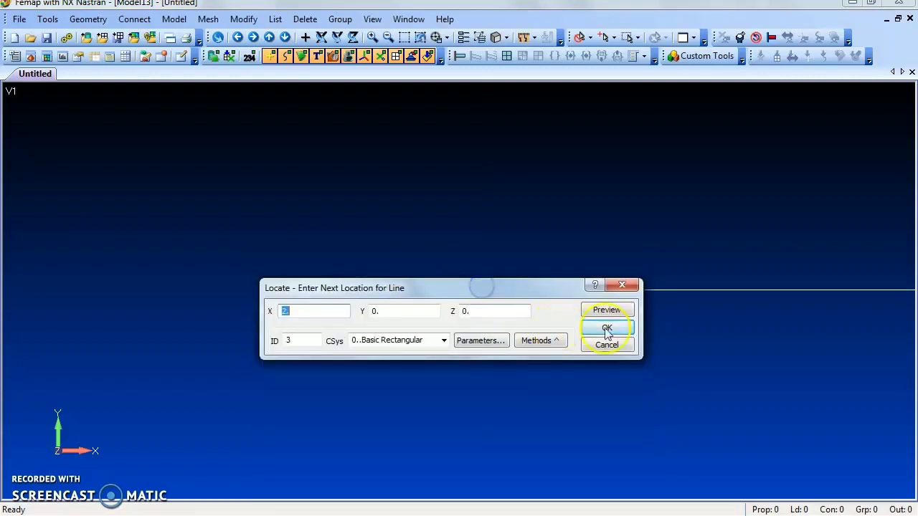
left_click(606, 328)
left_click(453, 275)
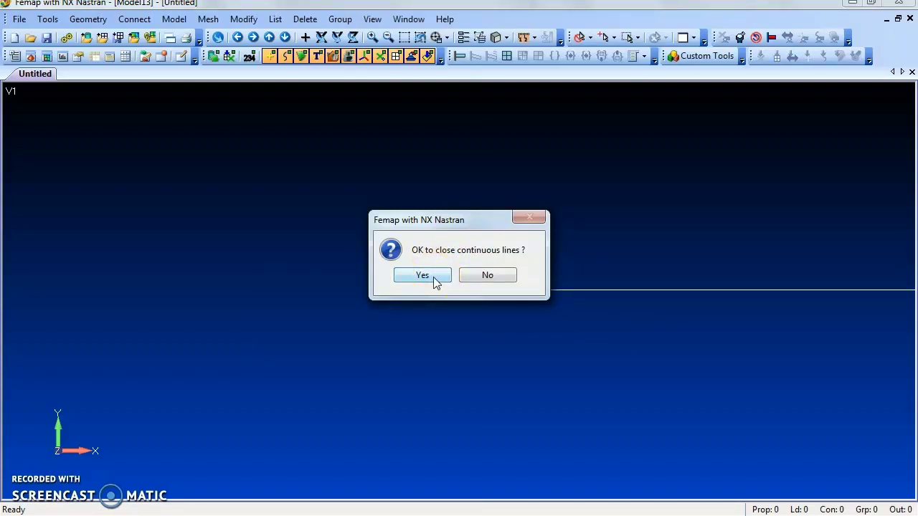
left_click(433, 277)
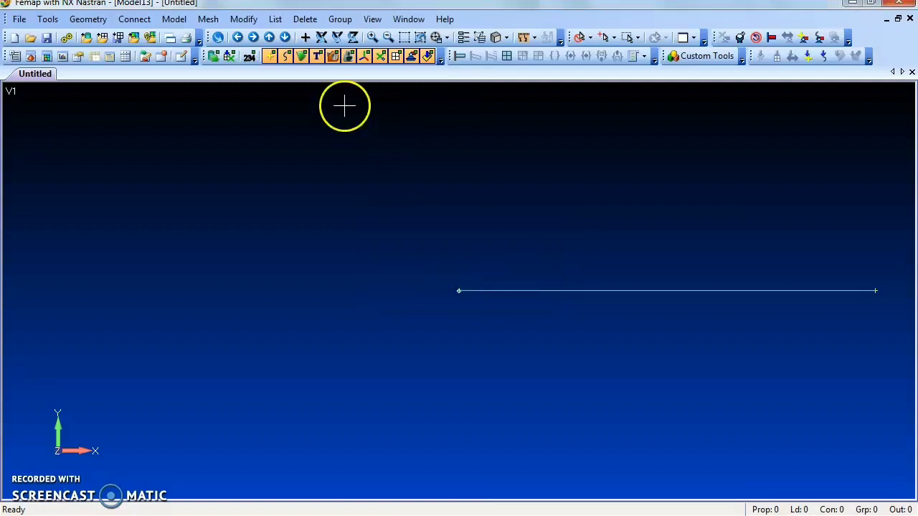
left_click(237, 37)
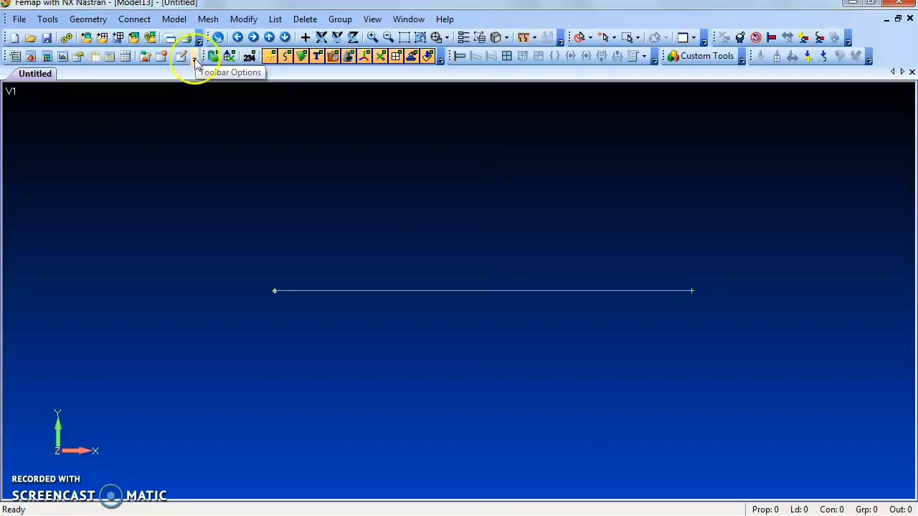
Define an isotropic material by loading AISI 4340 Steel from the material library
left_click(174, 18)
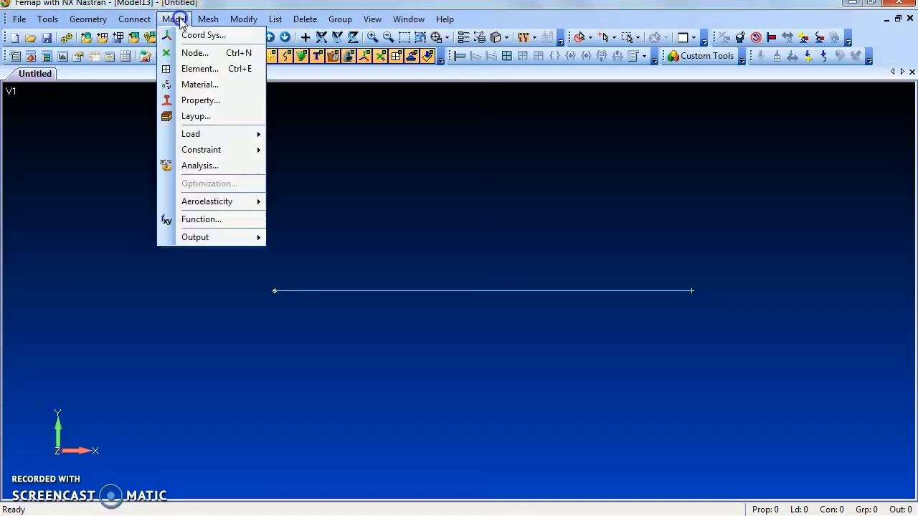
left_click(197, 84)
left_click(320, 433)
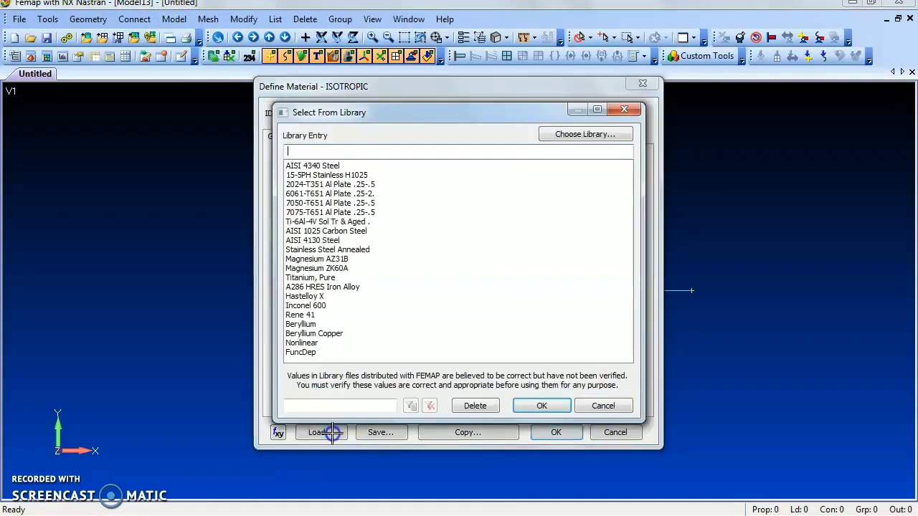
left_click(314, 167)
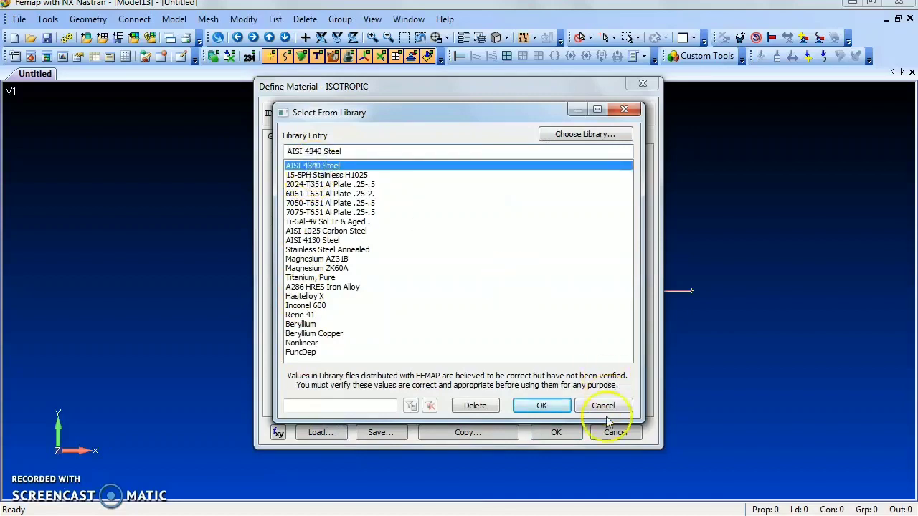
left_click(542, 406)
left_click(556, 432)
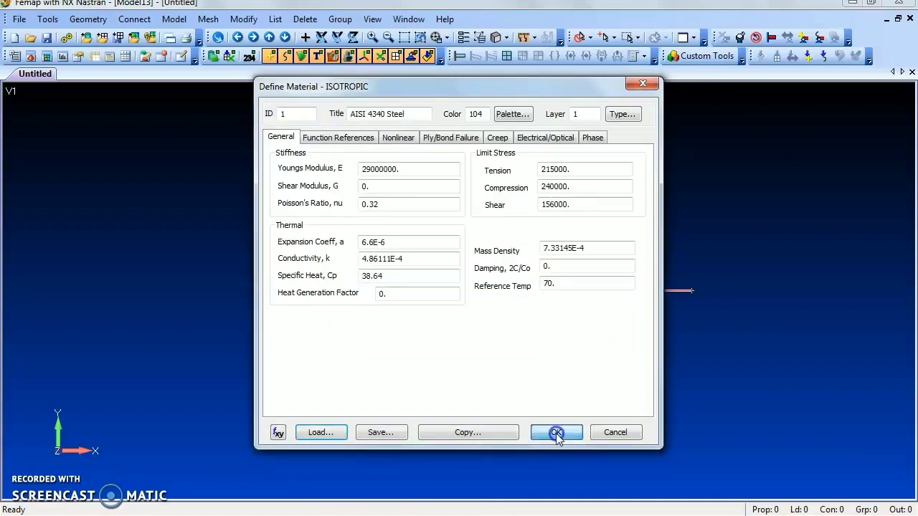
left_click(613, 432)
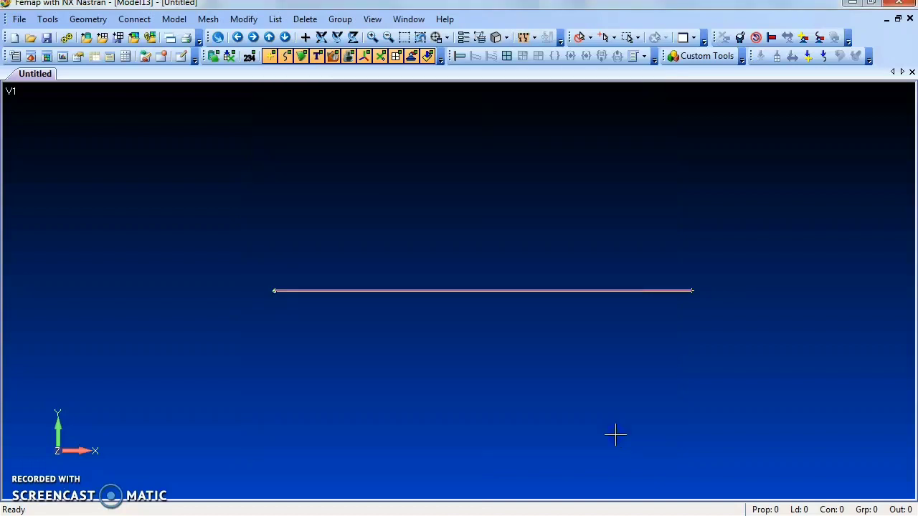
Start a new element property titled "property" with AISI 4340 Steel as its material and Beam as its element type
left_click(173, 19)
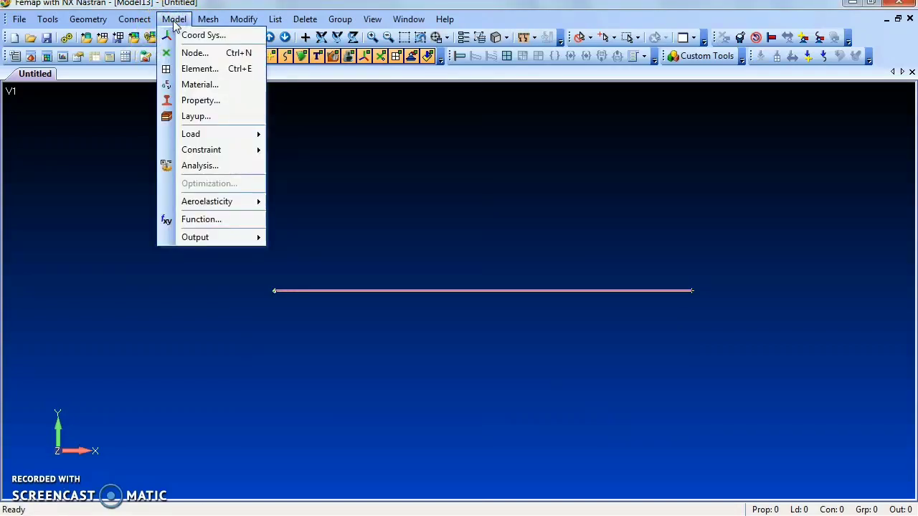
left_click(198, 101)
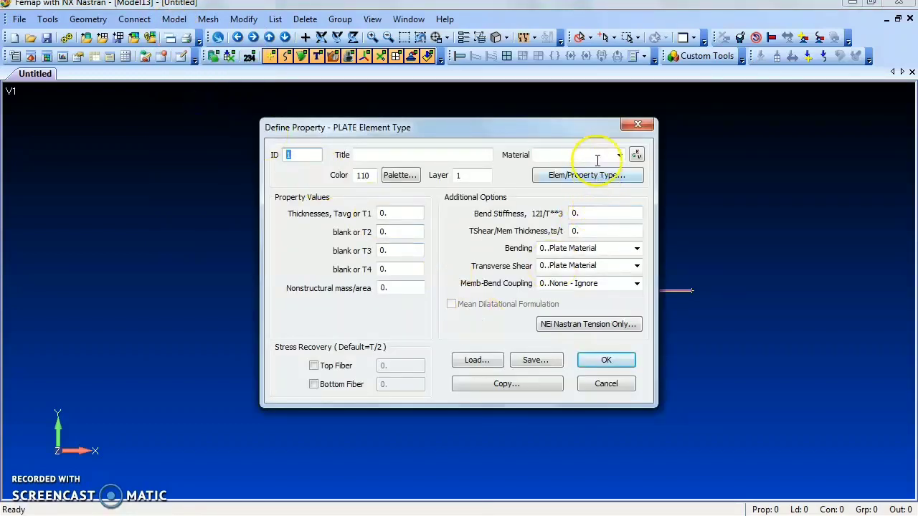
left_click(468, 154)
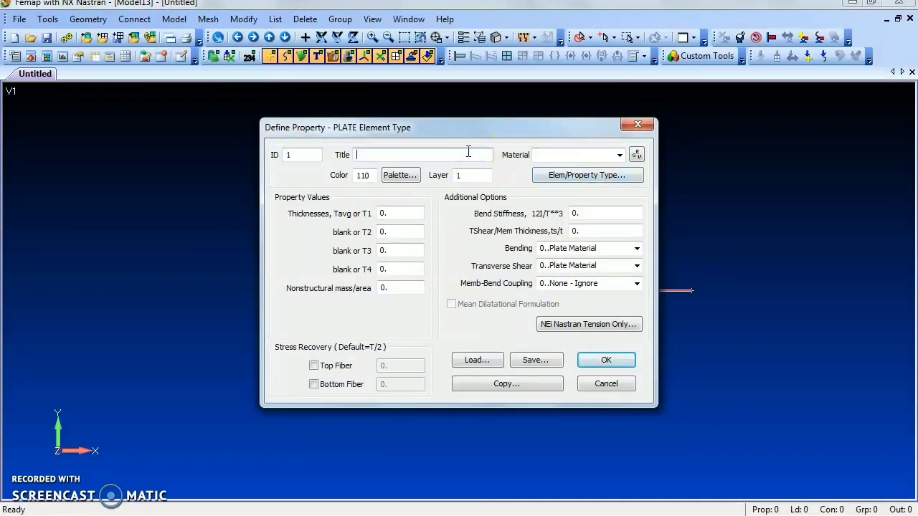
type("property")
left_click(618, 155)
left_click(606, 168)
left_click(608, 177)
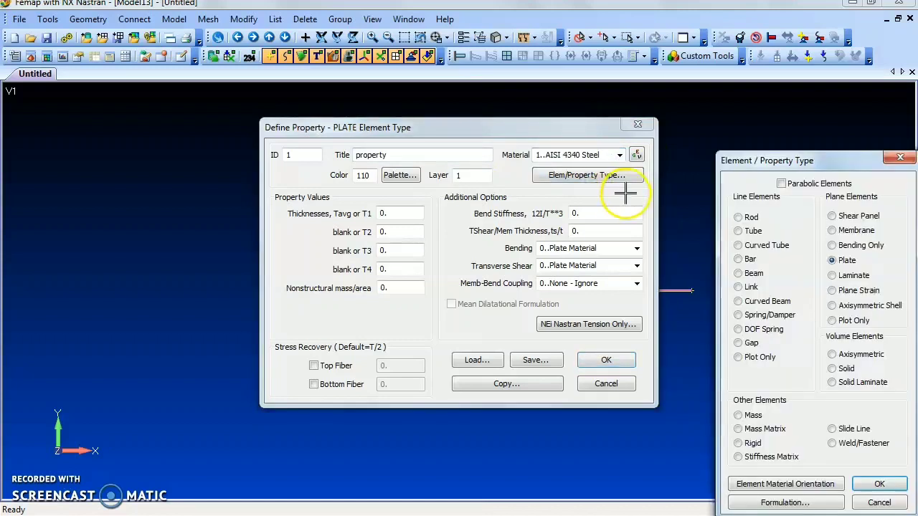
left_click(738, 273)
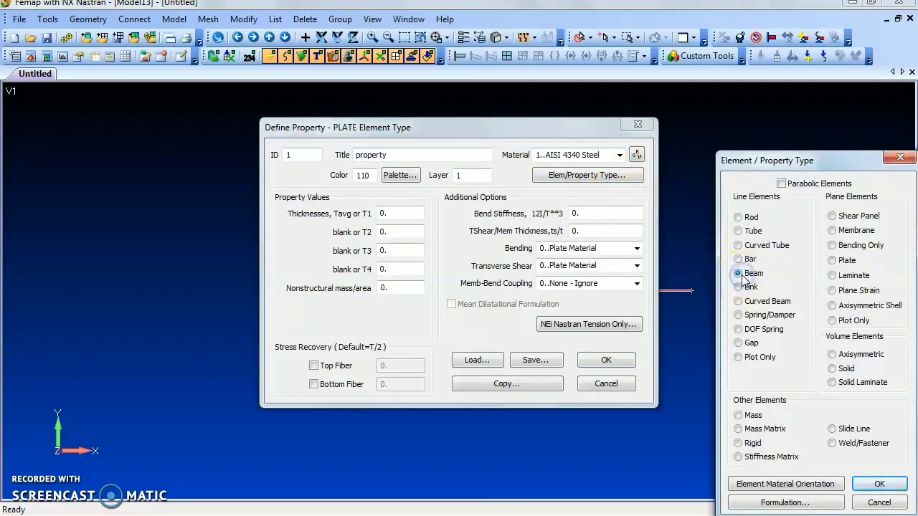
left_click(879, 484)
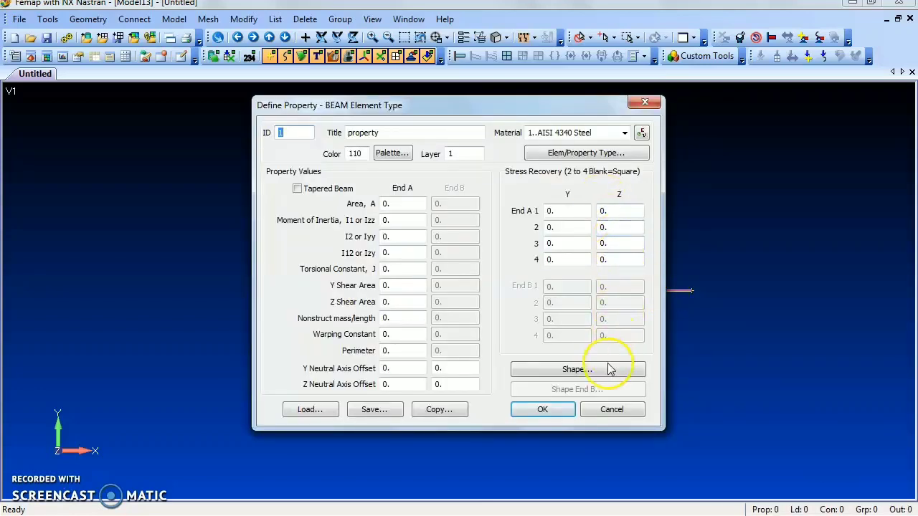
Give the beam property a Rectangular Bar cross section with height 1 and width 10, and save the property
left_click(608, 367)
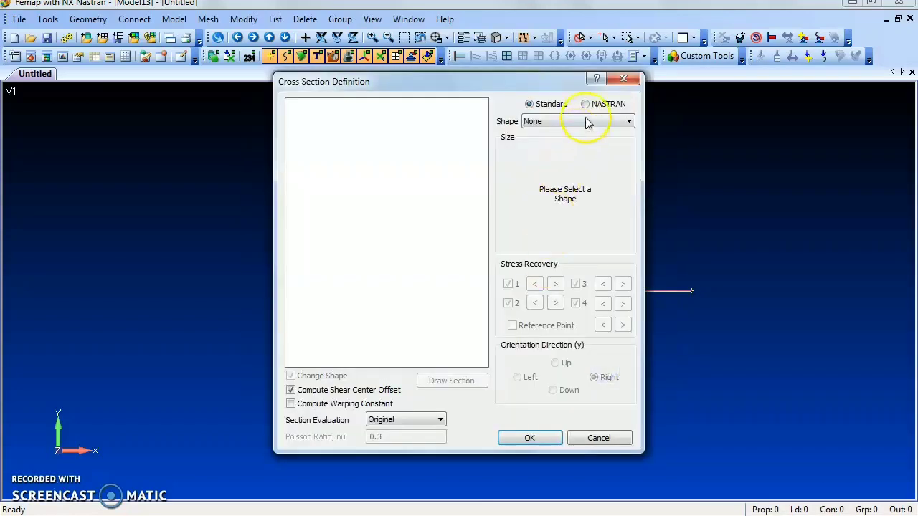
left_click(588, 124)
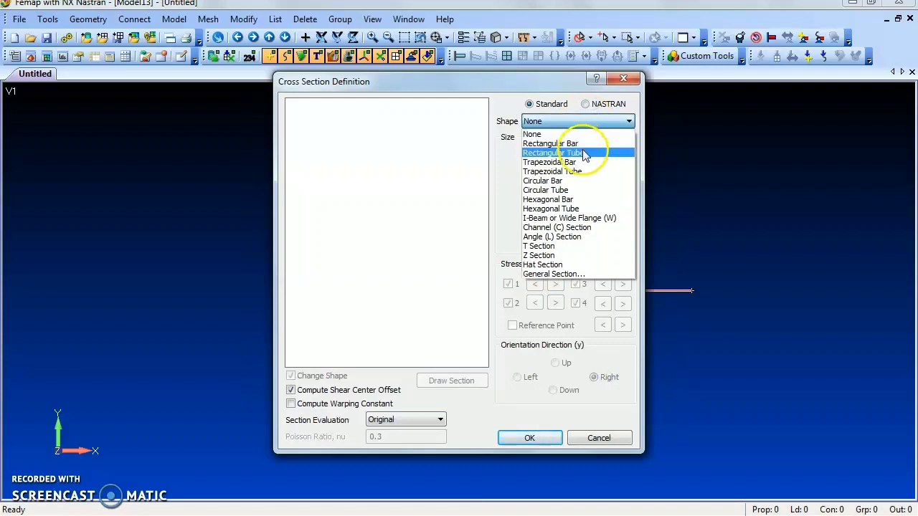
left_click(573, 143)
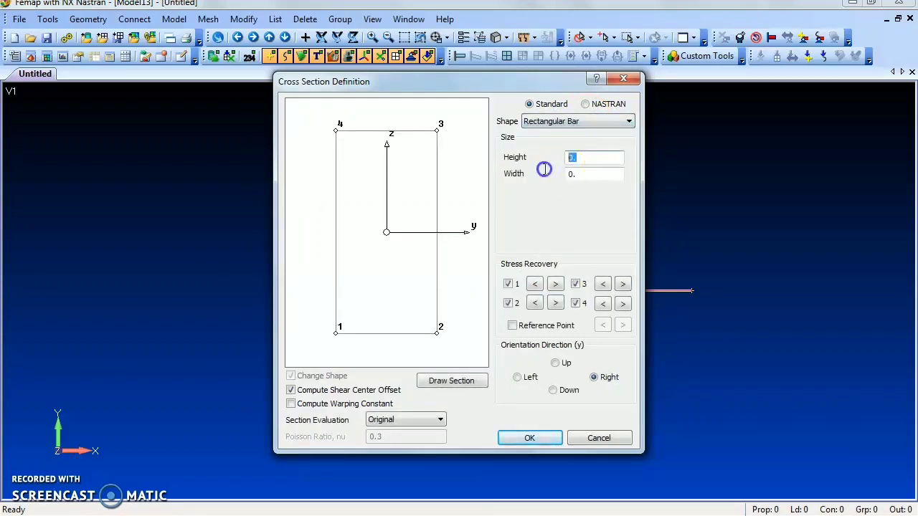
type("1")
key("Tab")
type("10")
left_click(465, 382)
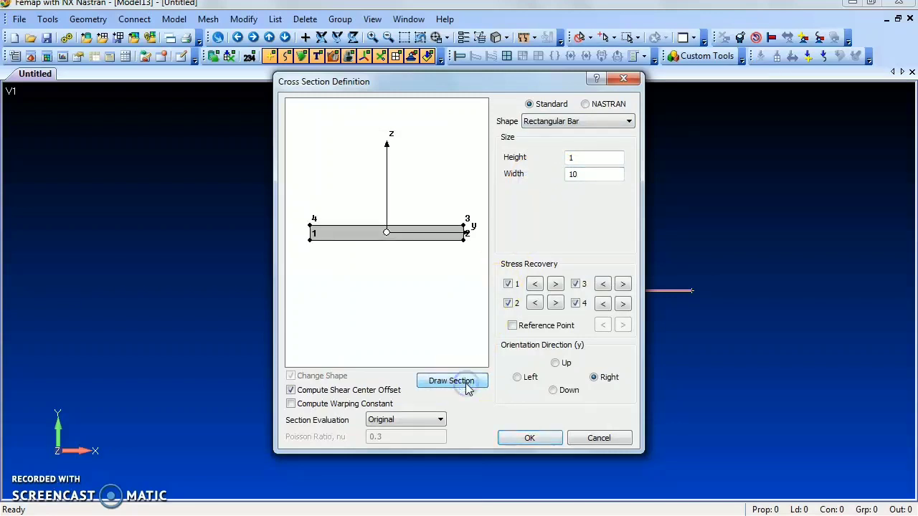
left_click(524, 439)
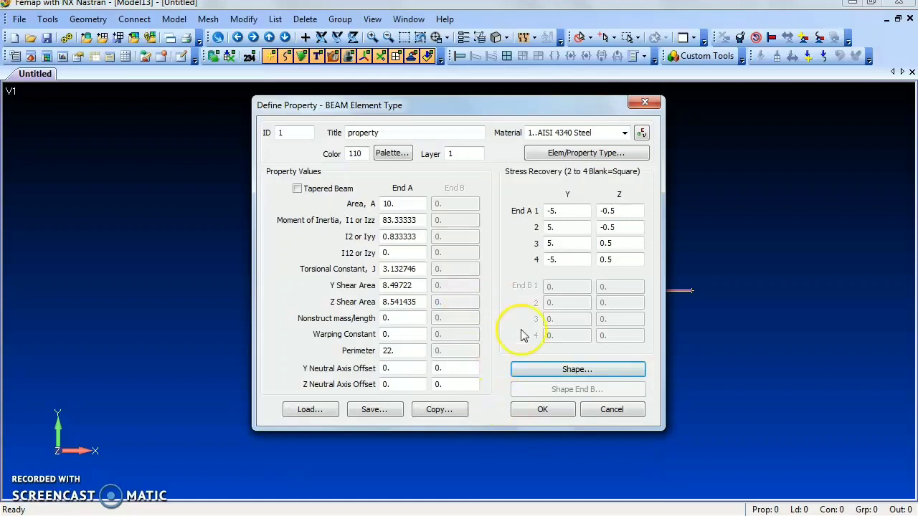
left_click(547, 410)
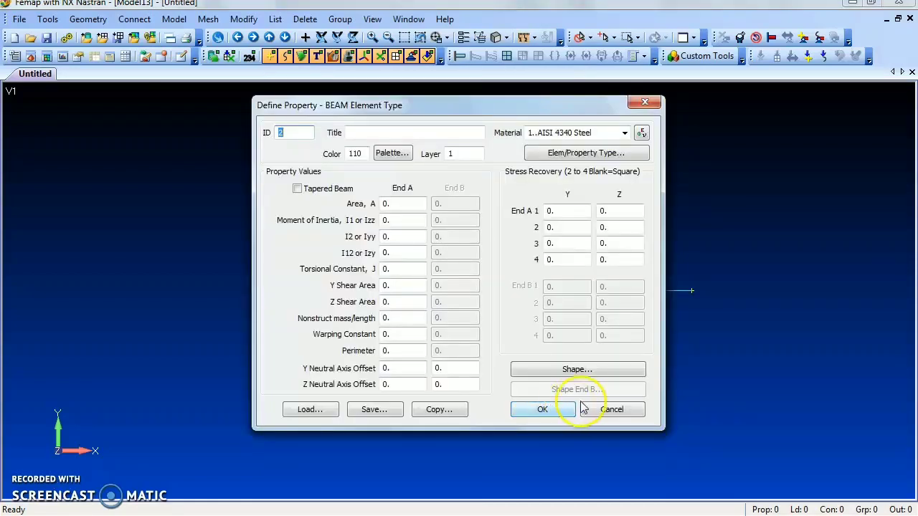
left_click(609, 409)
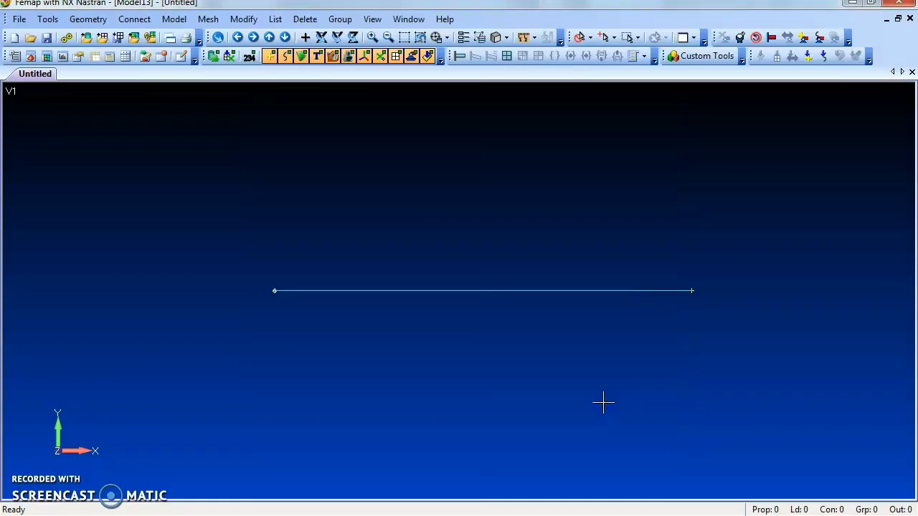
left_click(597, 402)
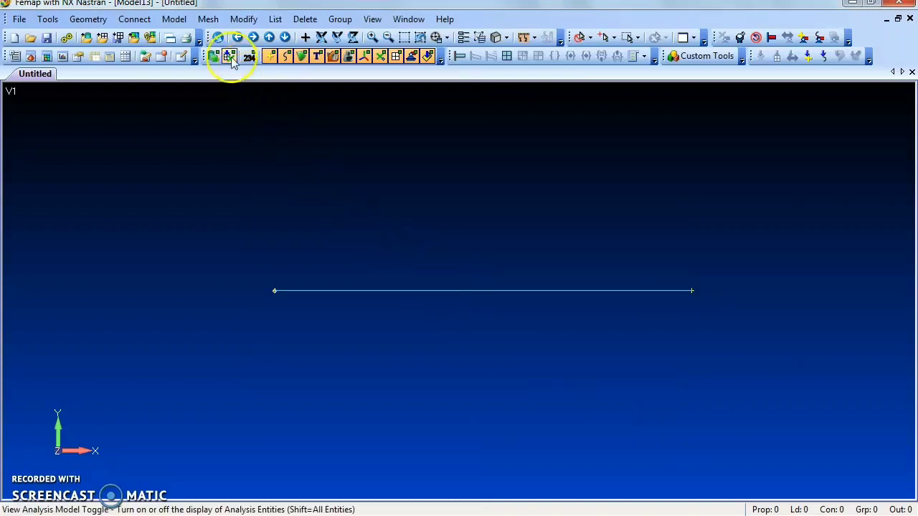
Pick the line for a mesh size along curve and set its number of elements to 2
left_click(208, 19)
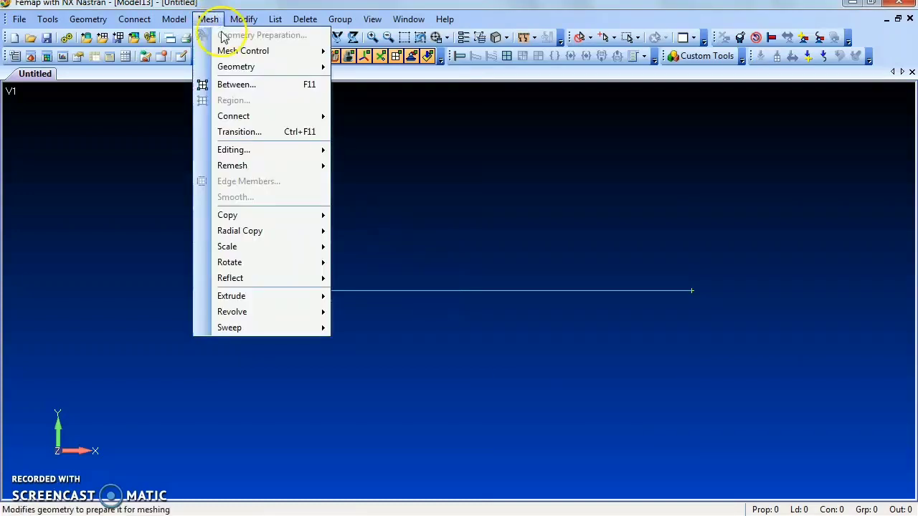
left_click(253, 56)
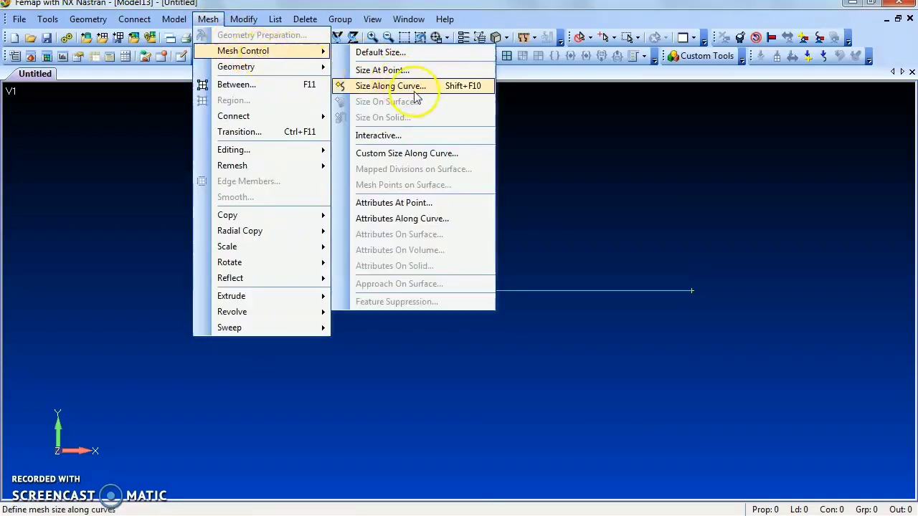
left_click(389, 86)
left_click(456, 288)
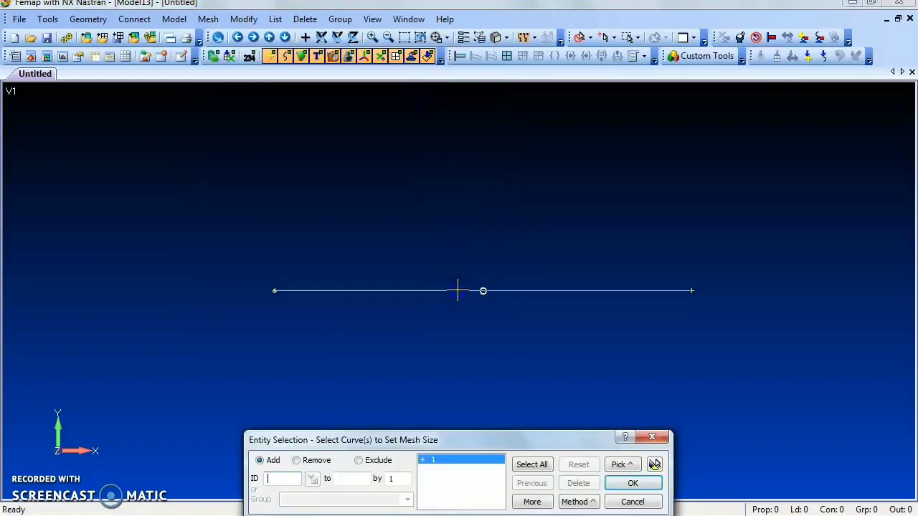
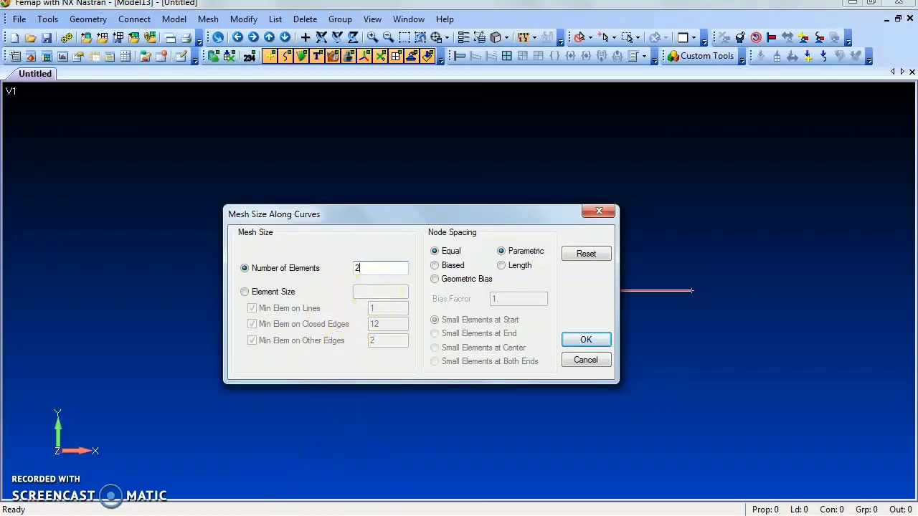
Give the line's mesh size Biased node spacing with bias factor 5 and small elements at the end, and finish sizing curves
left_click(274, 514)
left_click(435, 265)
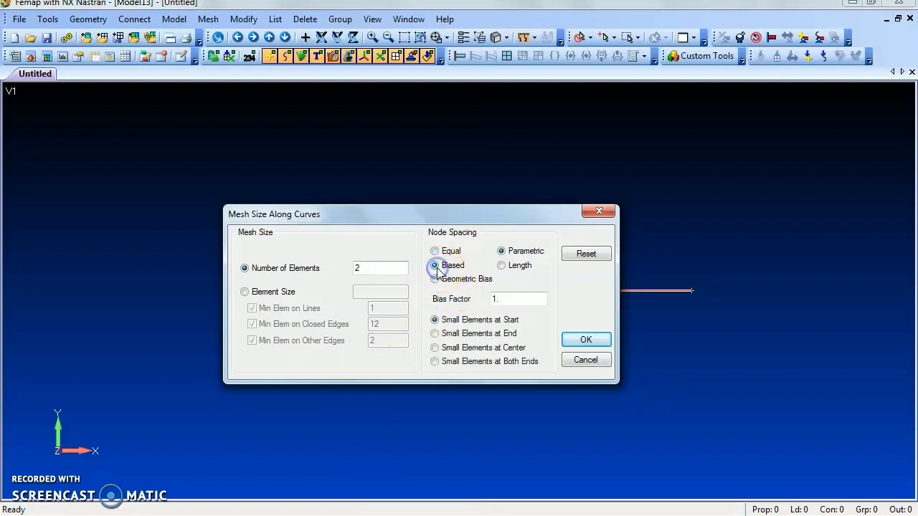
left_click_drag(528, 301, 467, 313)
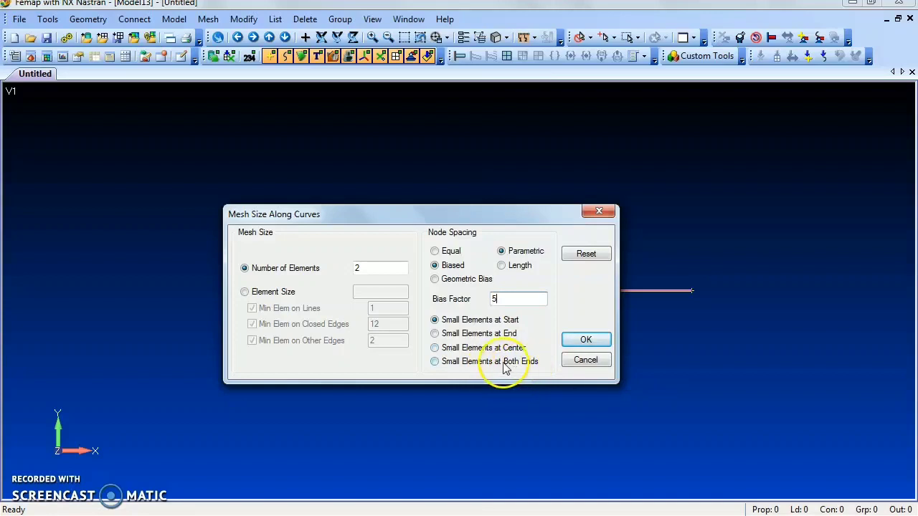
left_click(435, 334)
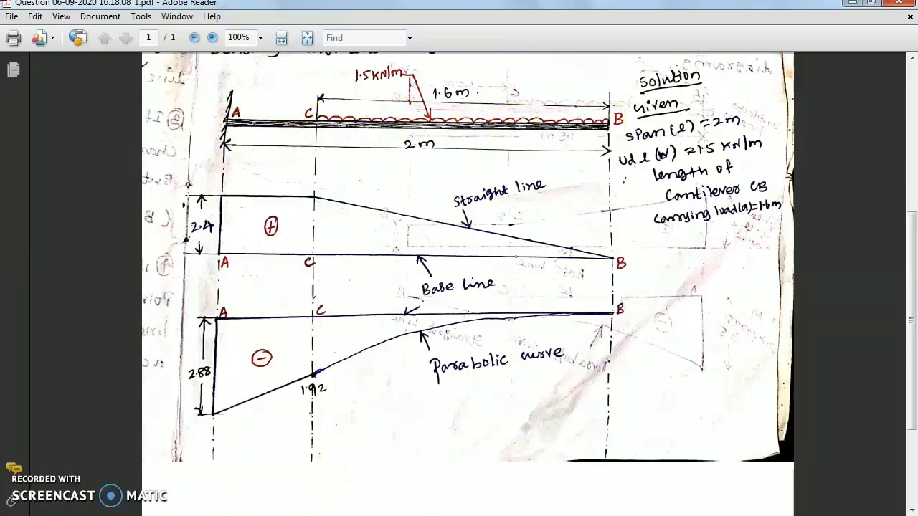
left_click(373, 484)
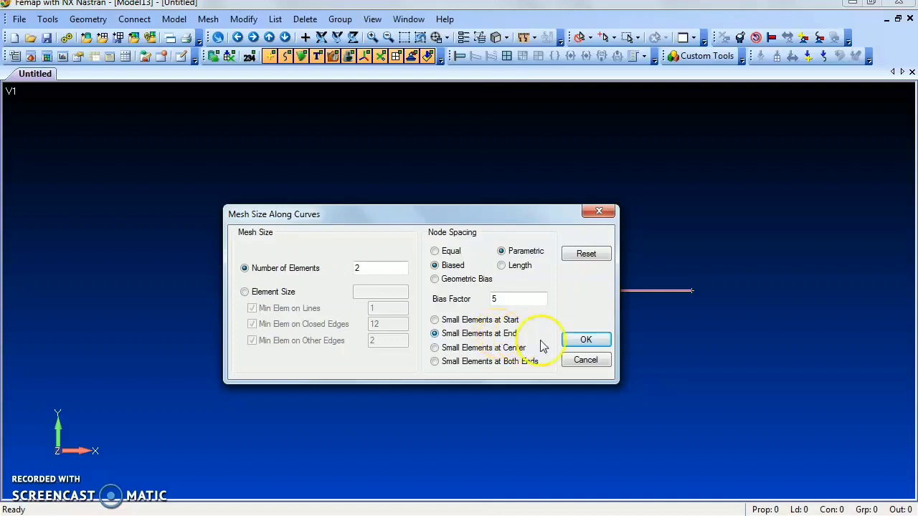
left_click(583, 341)
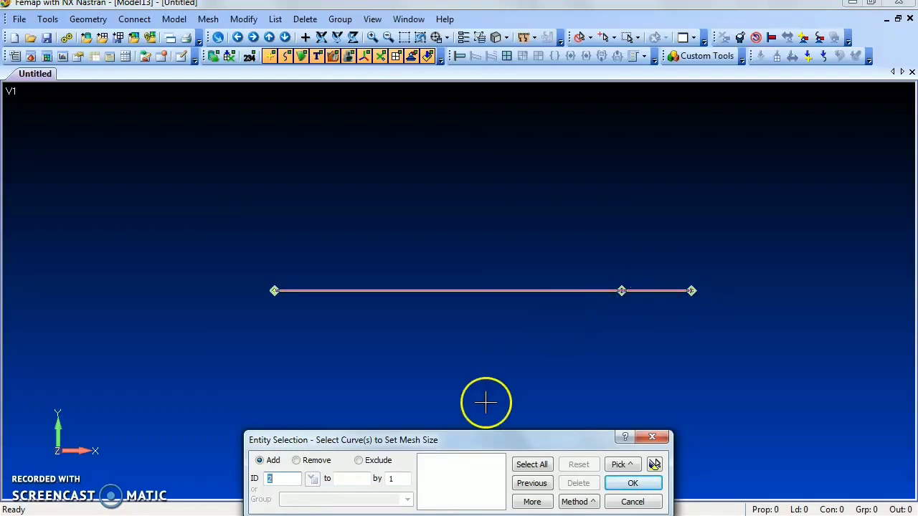
left_click_drag(519, 439, 484, 308)
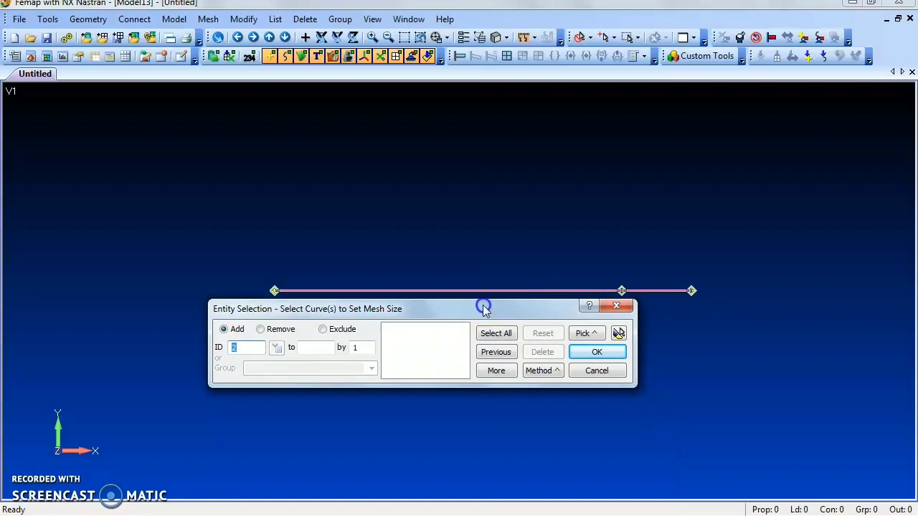
left_click(595, 370)
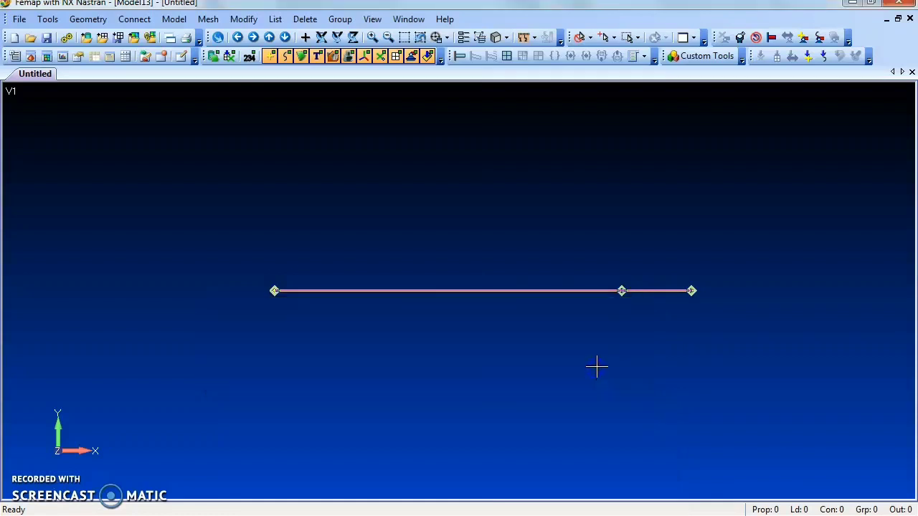
Mesh the line curve with elements and nodes using the beam property "property"
left_click(215, 20)
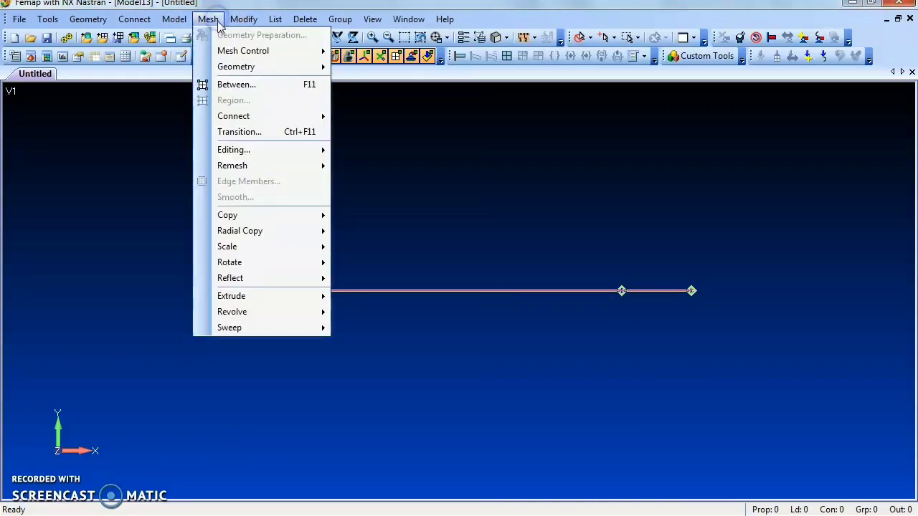
left_click(231, 67)
left_click(380, 86)
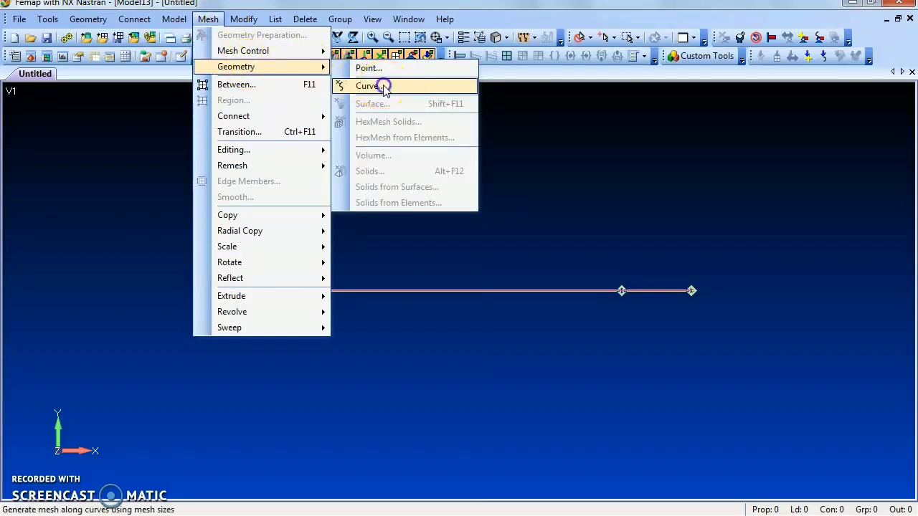
left_click(442, 291)
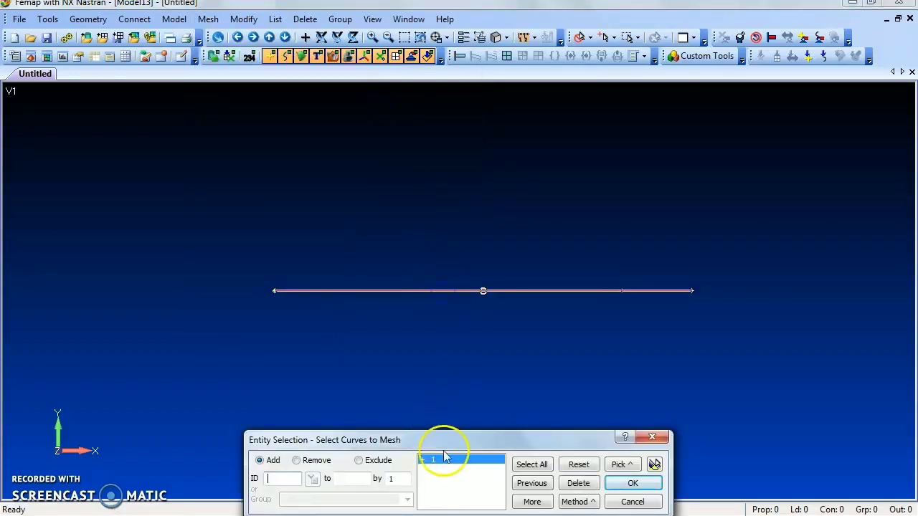
left_click_drag(446, 440, 391, 238)
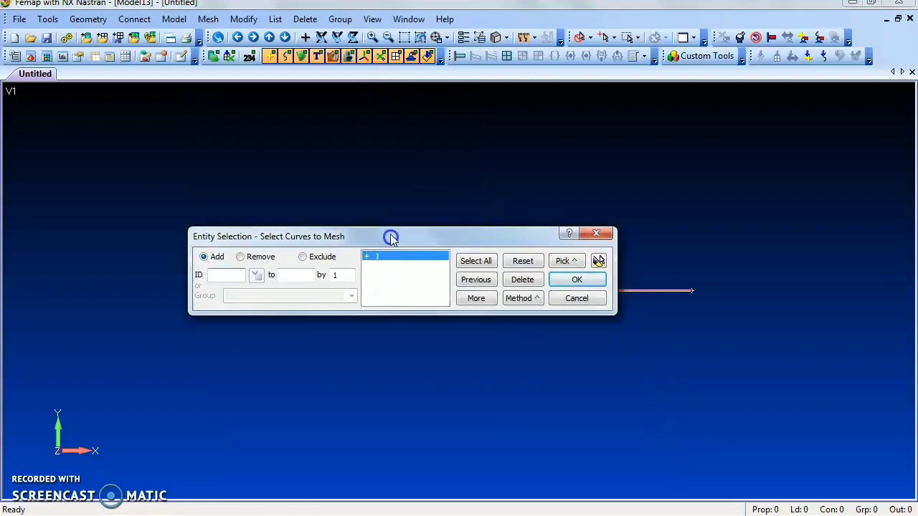
left_click(576, 279)
left_click_drag(451, 377, 402, 208)
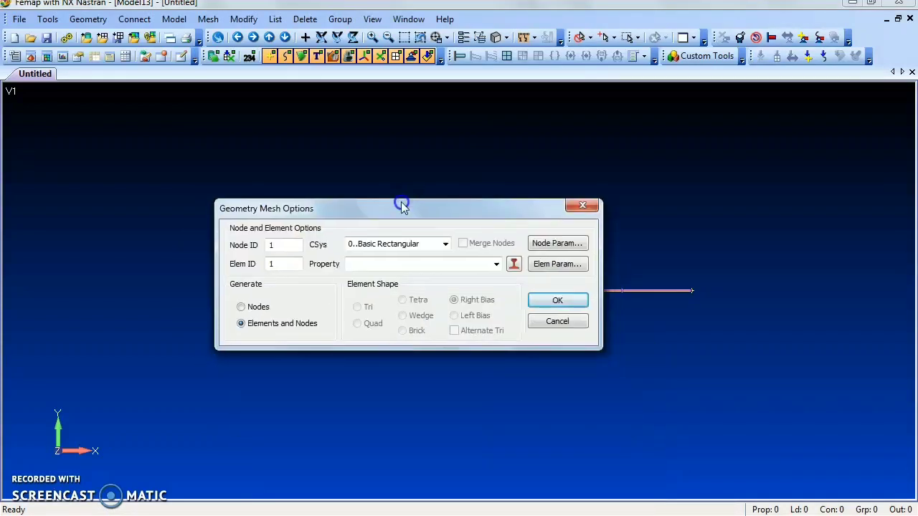
left_click(496, 265)
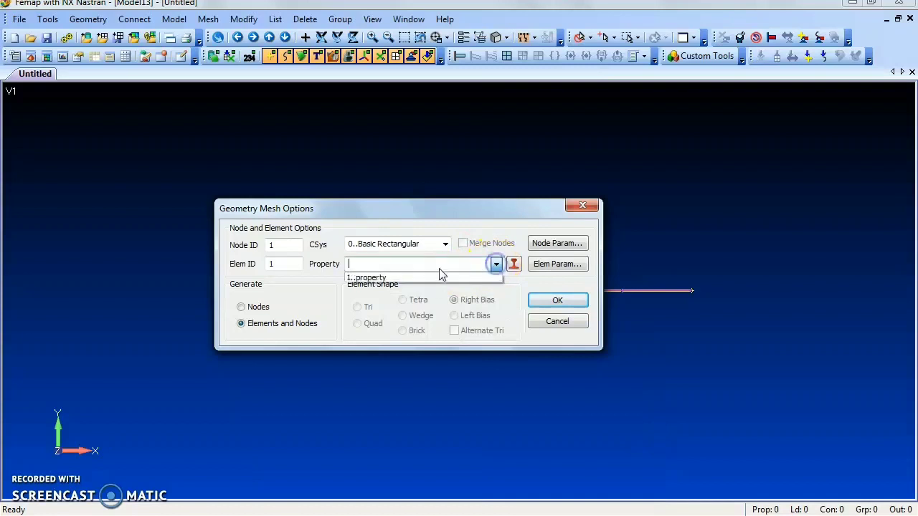
left_click(423, 274)
left_click(545, 295)
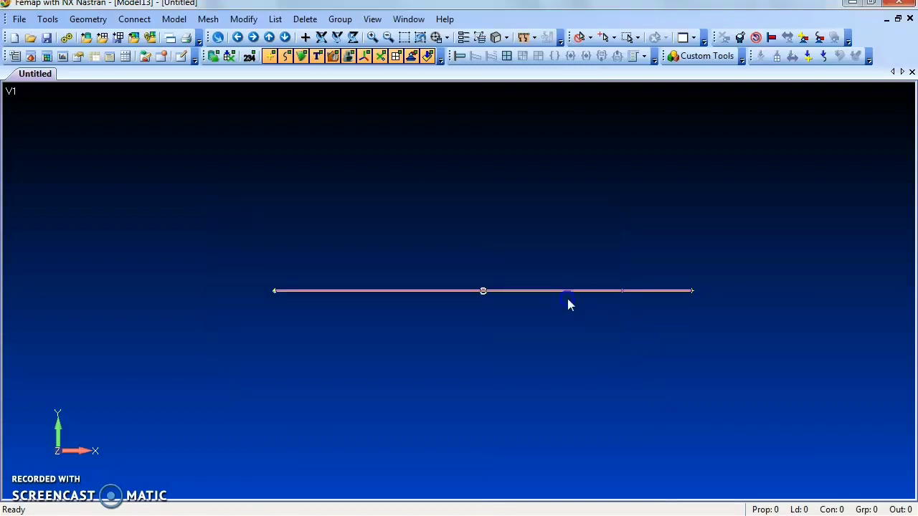
Define the element orientation vector from base (0, 0, 0) to tip X 0, Y 1, Z 0
left_click_drag(461, 439, 403, 241)
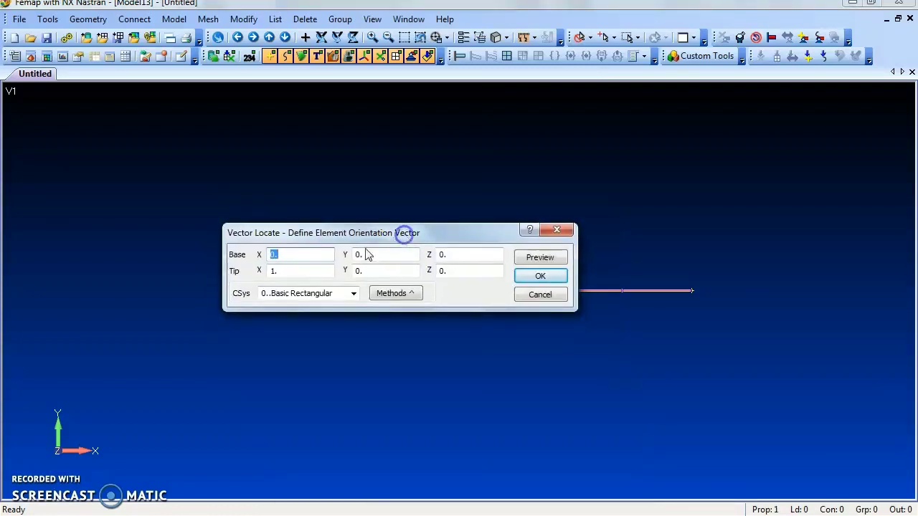
left_click_drag(287, 271, 243, 281)
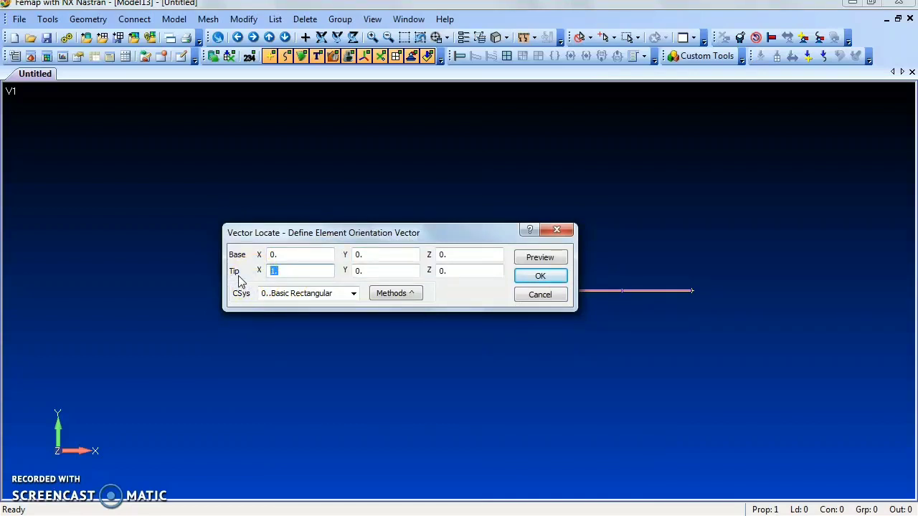
left_click(285, 276)
type("0")
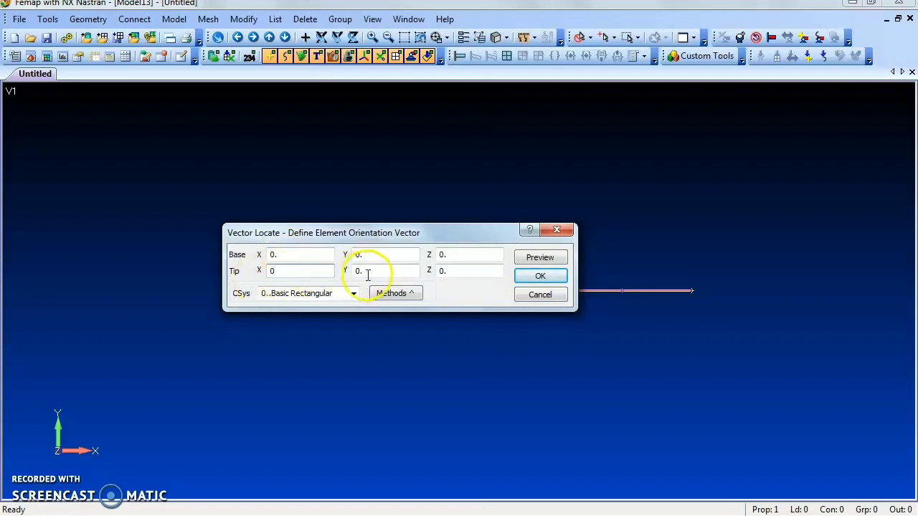
key("Tab")
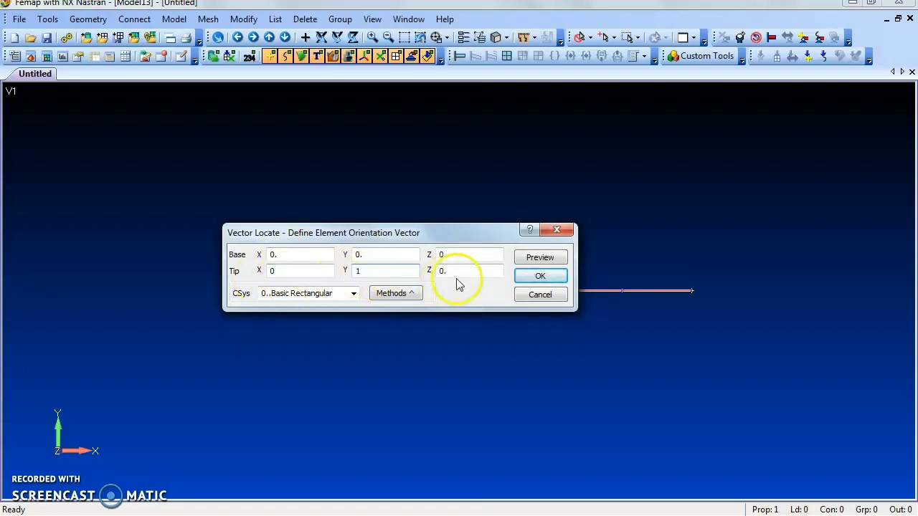
left_click(531, 279)
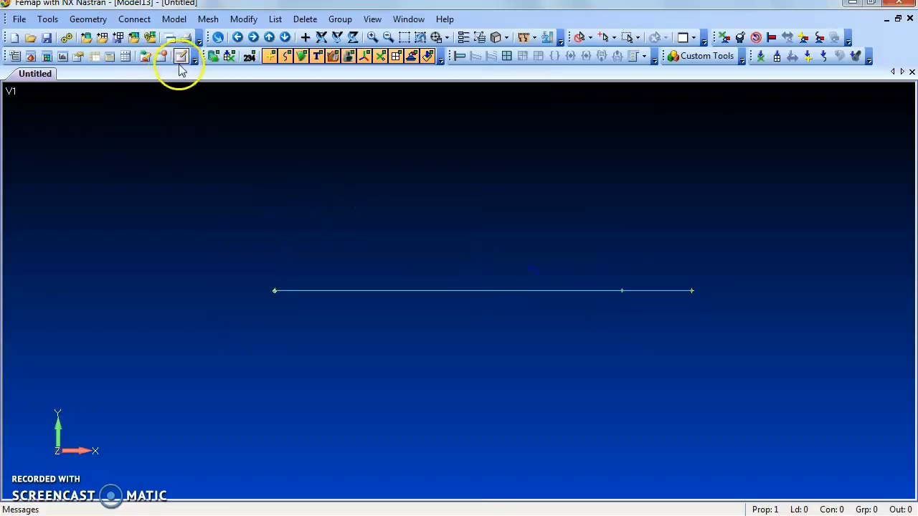
Start a nodal constraint and create a new constraint set titled "constraint" for it
left_click(173, 20)
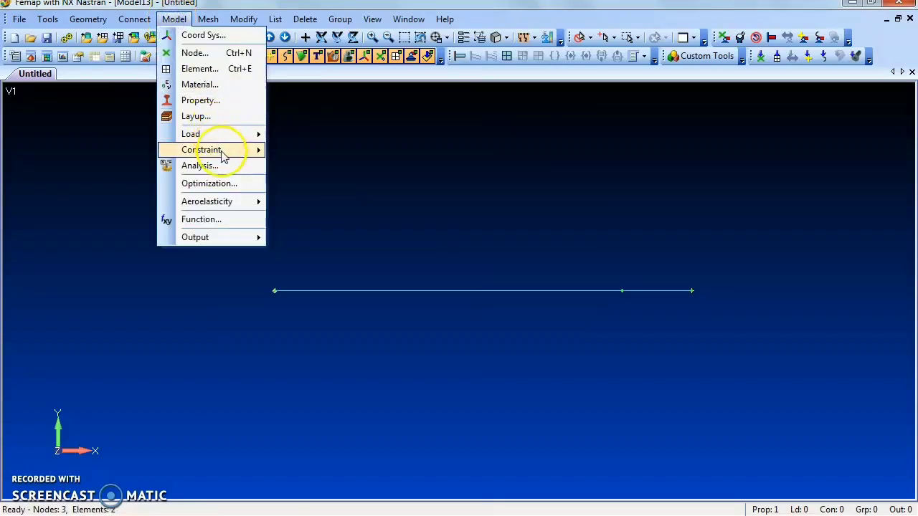
mouse_move(224, 156)
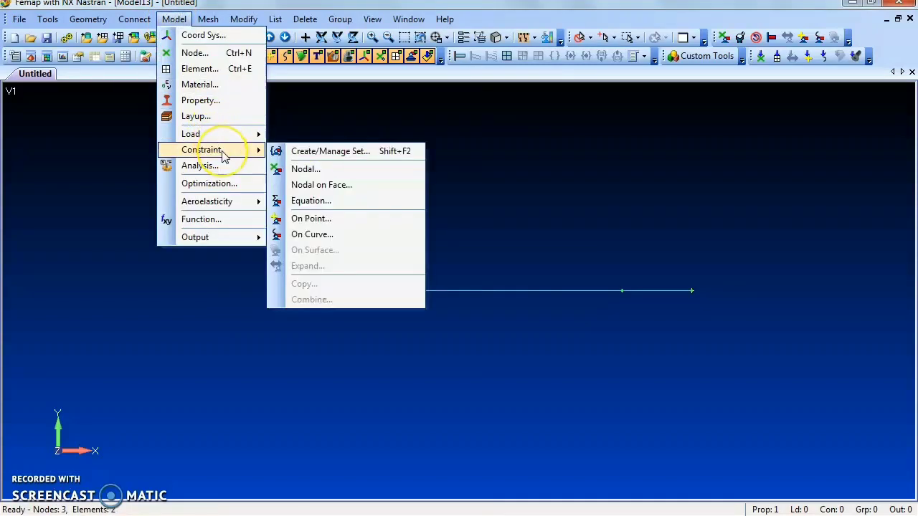
left_click(310, 169)
left_click_drag(402, 437, 356, 239)
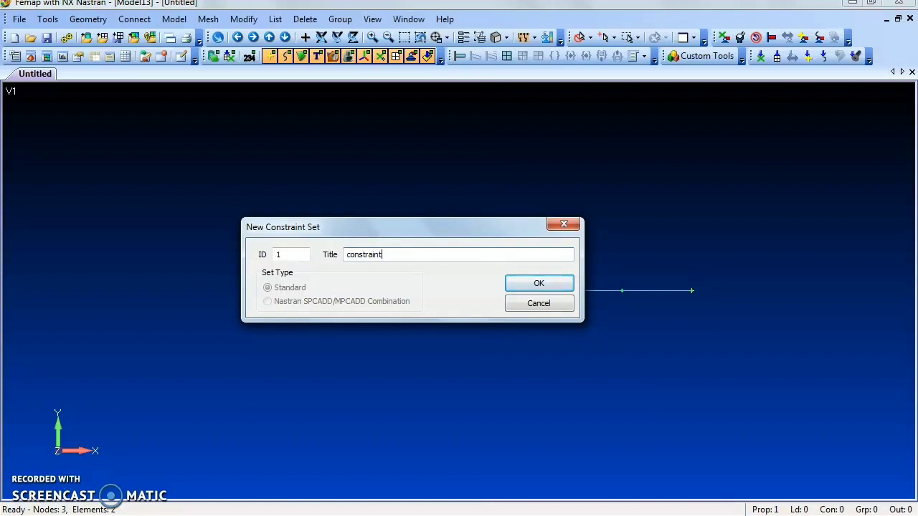
left_click(538, 284)
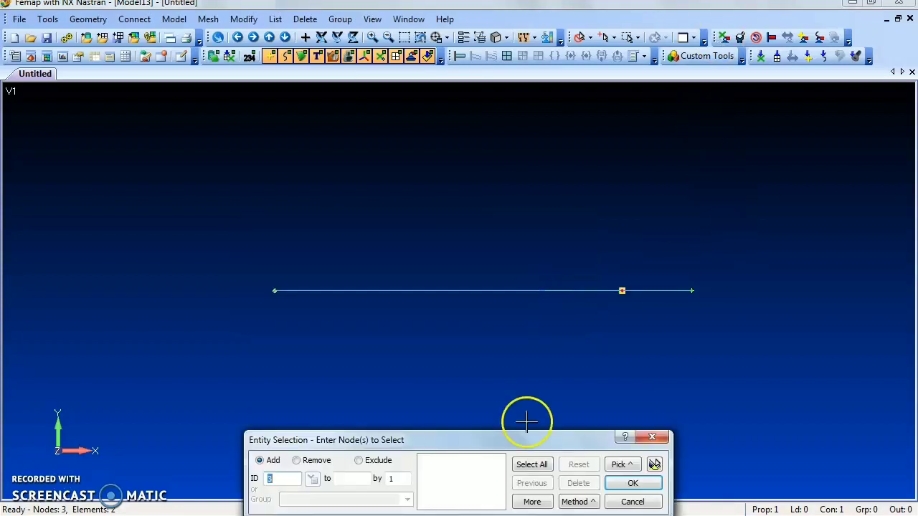
Apply a Fixed constraint to the node at the X 2 end of the beam and finish the nodal constraints
left_click_drag(525, 445, 516, 347)
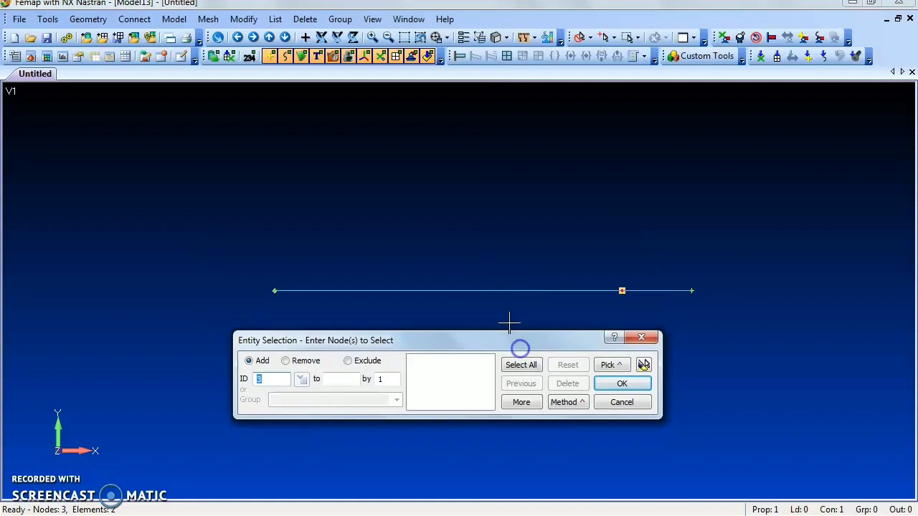
left_click(691, 290)
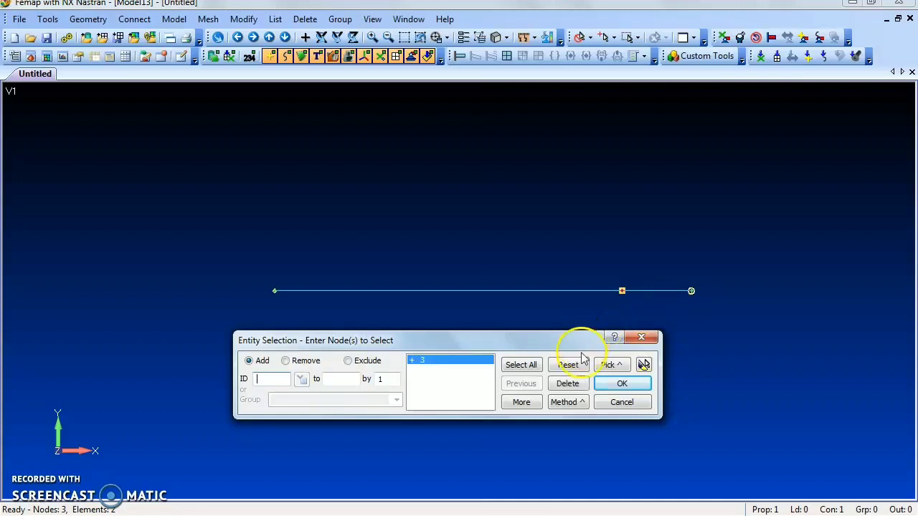
left_click(621, 383)
left_click_drag(578, 393, 532, 204)
left_click(352, 287)
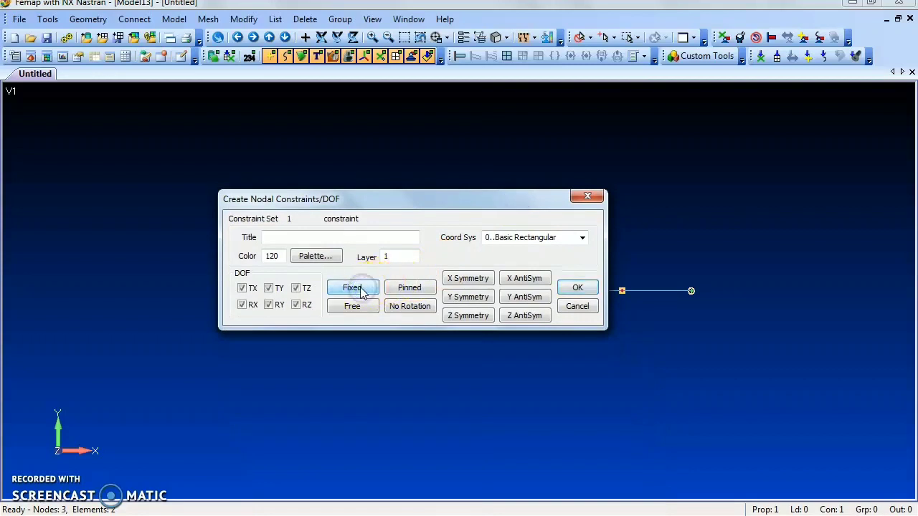
left_click(361, 289)
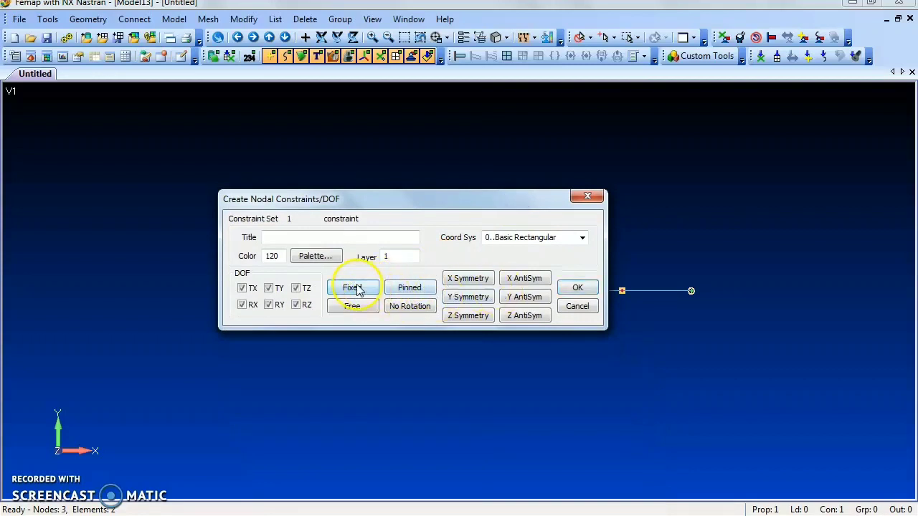
left_click(577, 288)
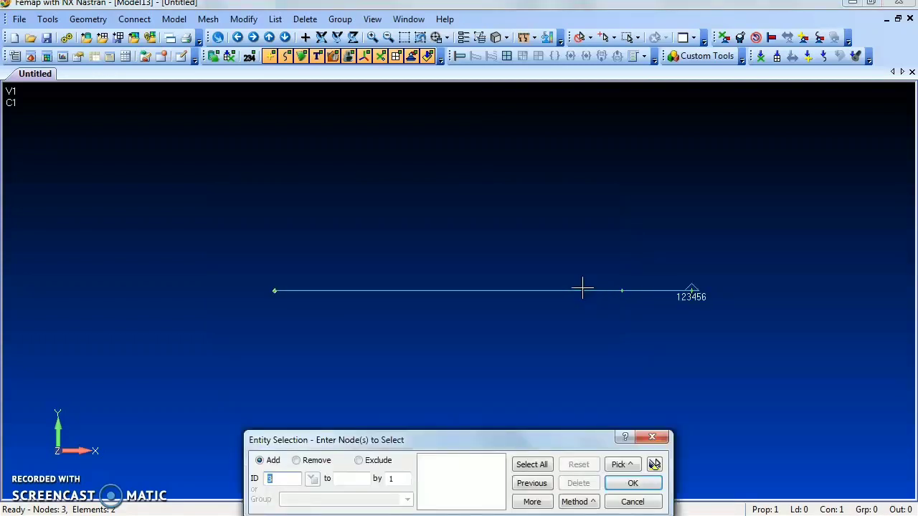
left_click(644, 504)
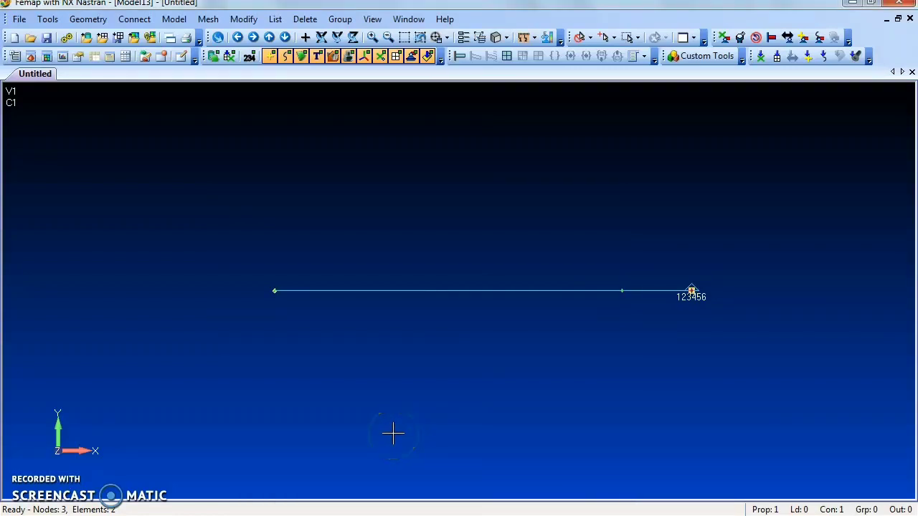
Check the cantilever load diagram in the Adobe Reader document and return to Femap
left_click(286, 512)
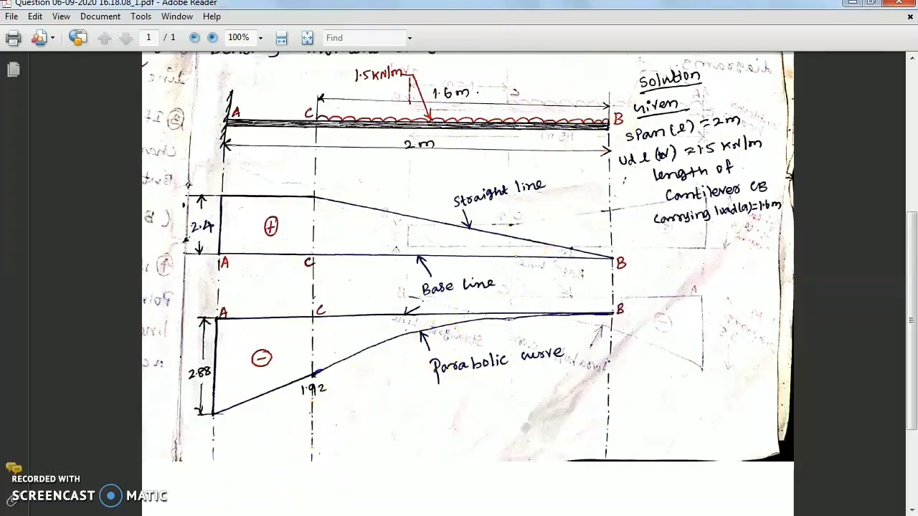
left_click(286, 513)
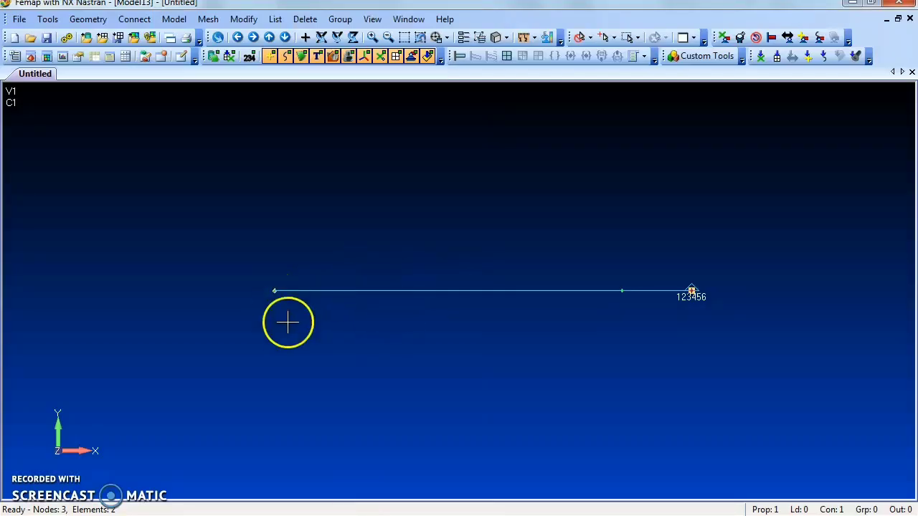
Compare the 1.6 m loaded span in the Adobe Reader sketch with the beam model and return to Femap
key("alt+Tab")
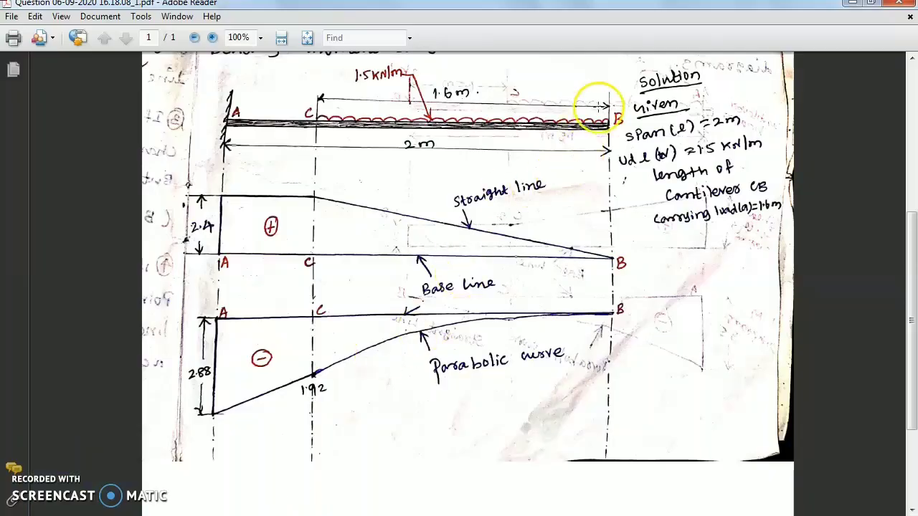
key("alt+Tab")
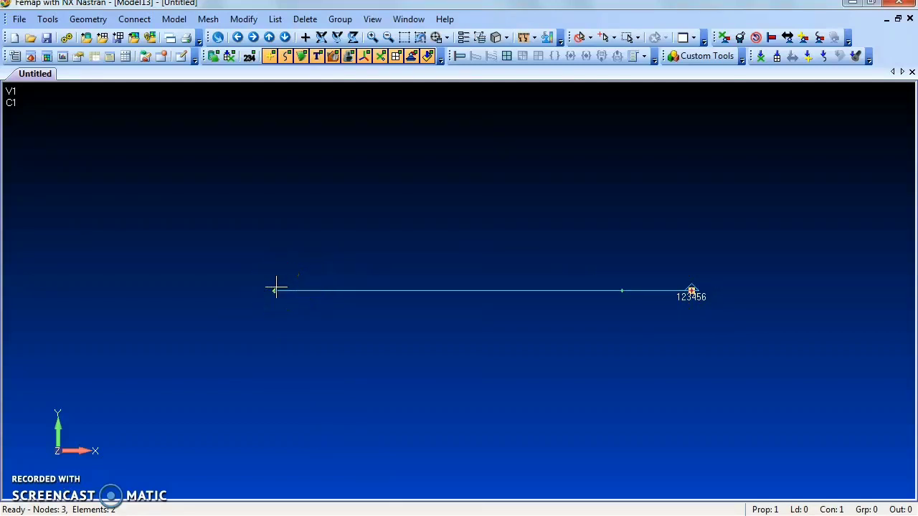
mouse_move(276, 288)
left_mouse_down()
mouse_move(628, 289)
mouse_move(330, 454)
left_mouse_up()
Start an elemental load and create a new load set titled "load" for it
left_click(181, 22)
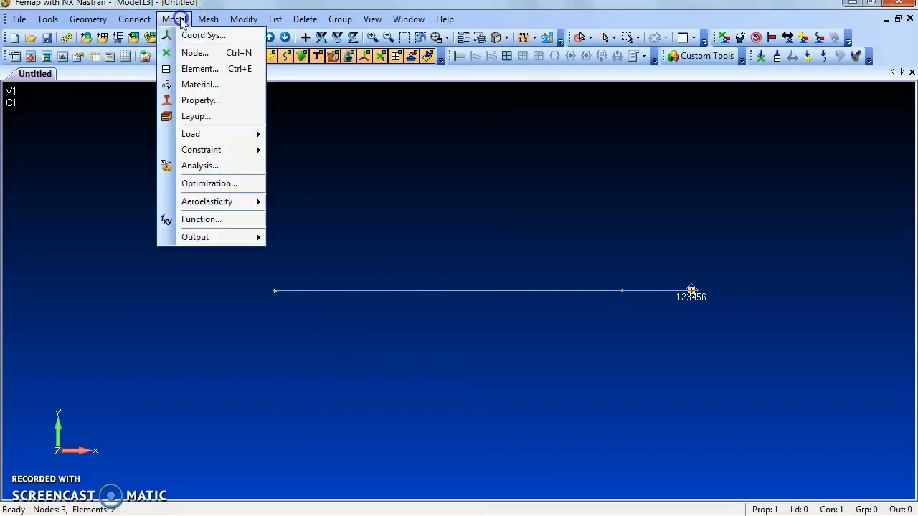
mouse_move(228, 135)
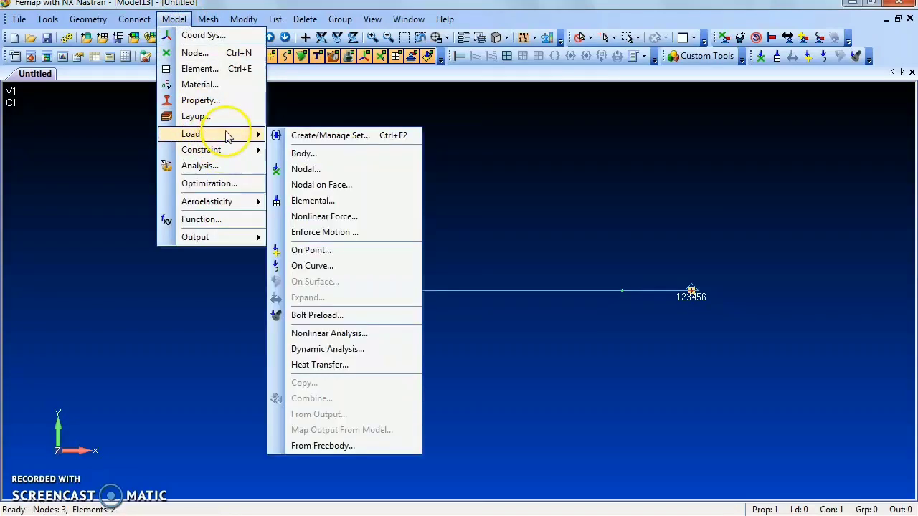
left_click(331, 204)
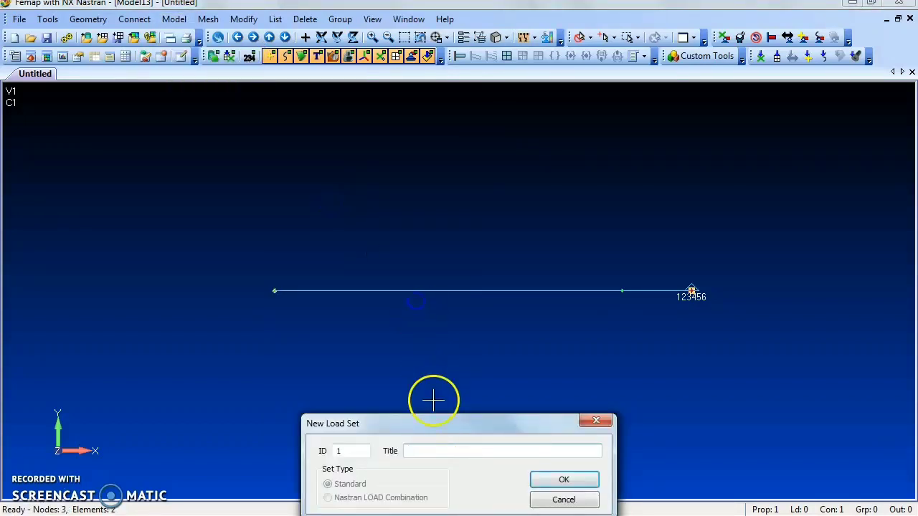
left_click_drag(438, 423, 420, 262)
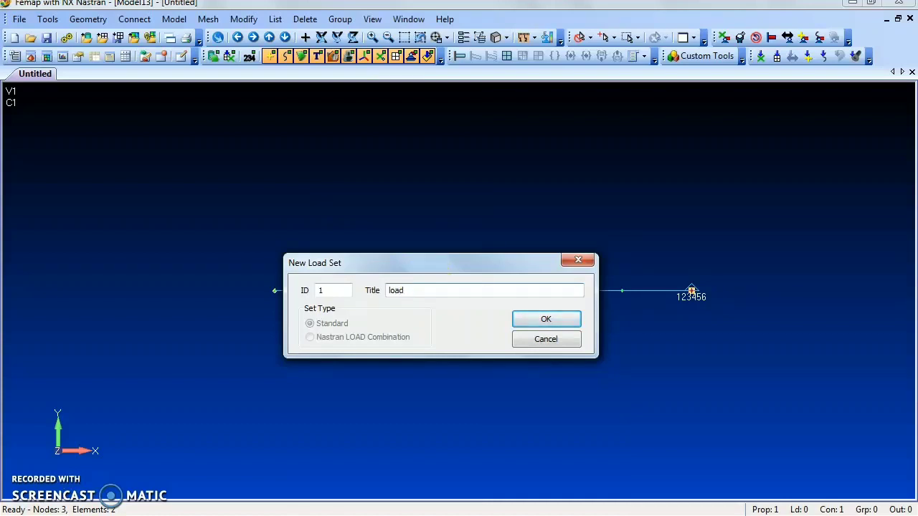
left_click(547, 320)
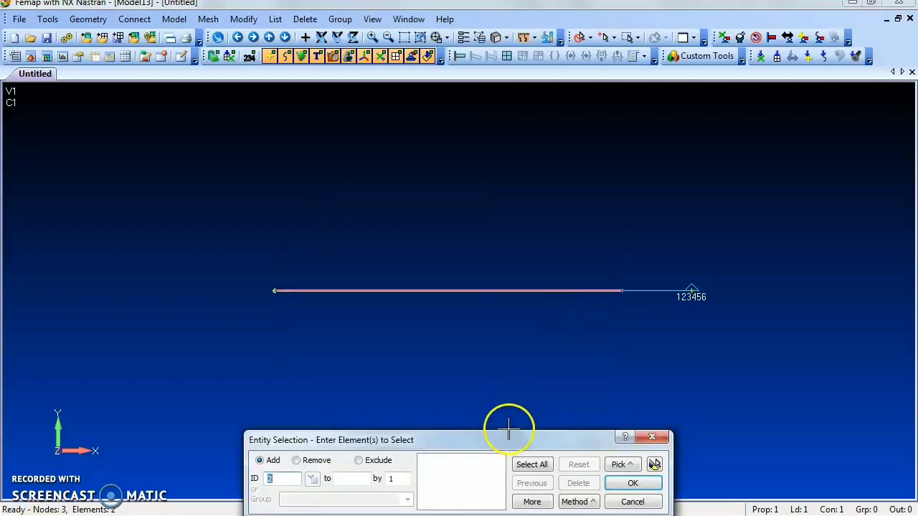
Select the longer beam element, between the free end and the middle node, as the element to load
left_click(428, 291)
left_click(480, 441)
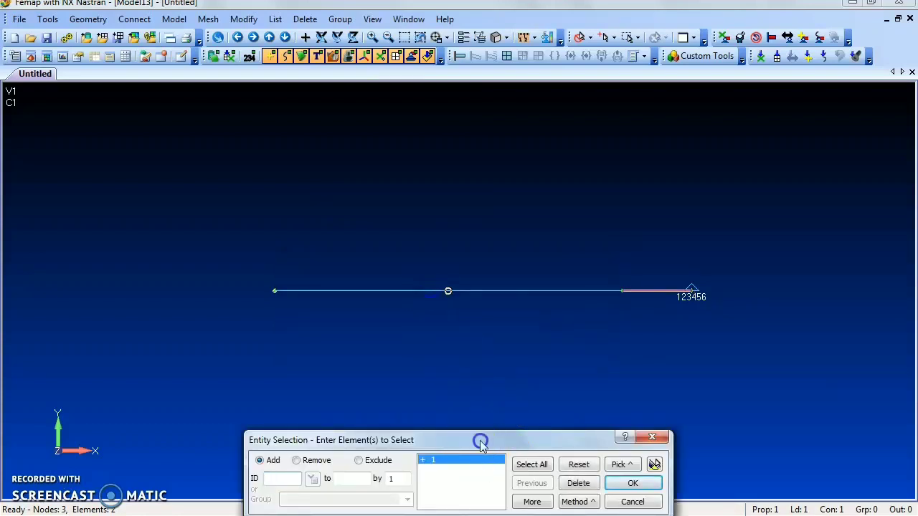
left_click_drag(478, 441, 465, 352)
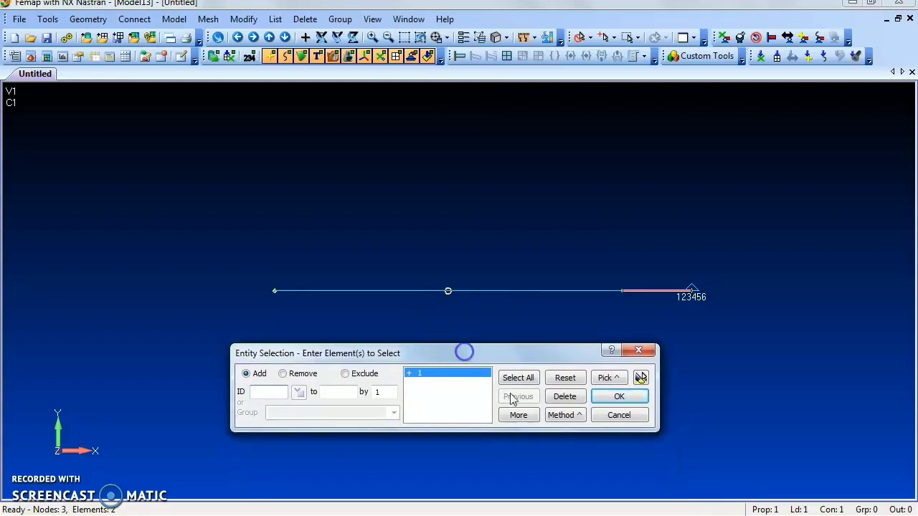
left_click_drag(570, 349, 554, 309)
left_click(592, 358)
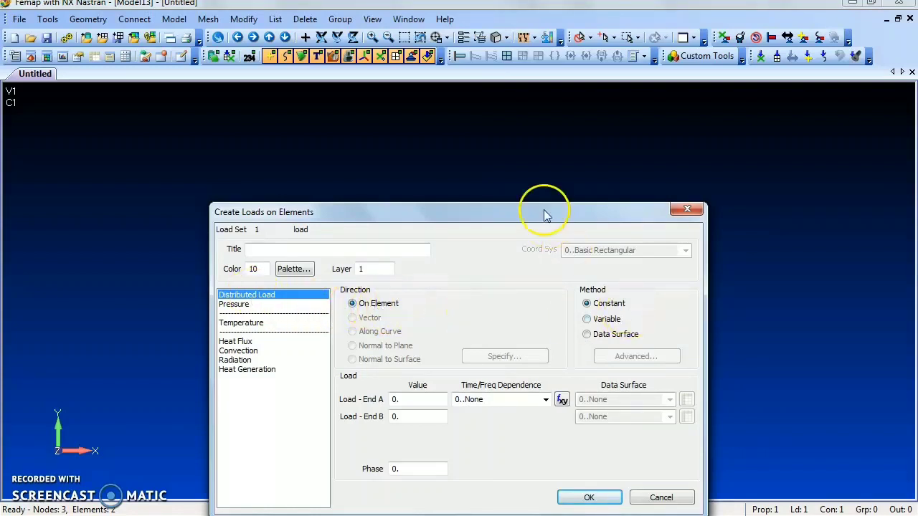
Define a constant distributed load of -1500 at both End A and End B, checking it against the problem sketch
left_click_drag(543, 208, 522, 109)
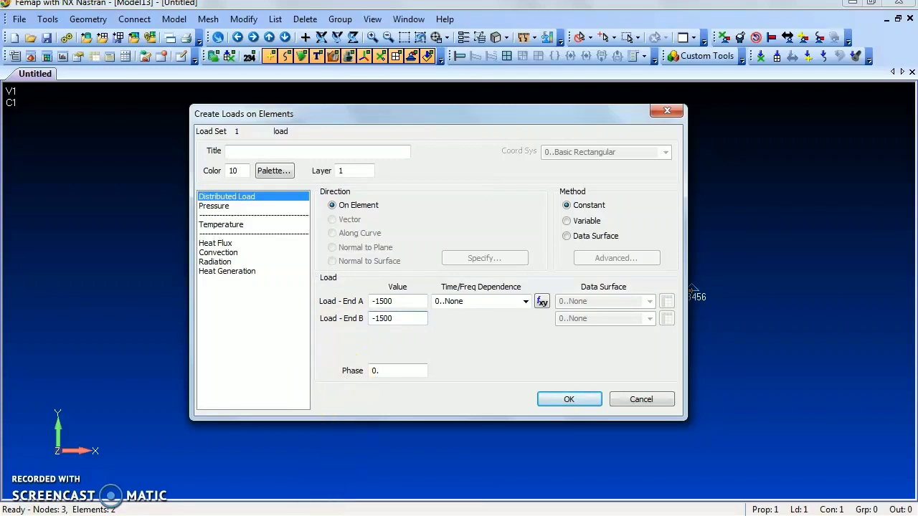
key("alt+Tab")
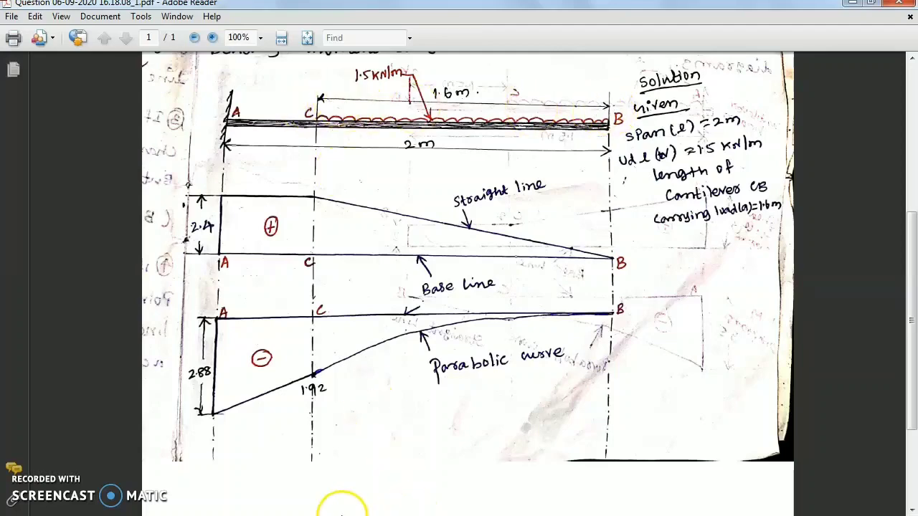
left_click(372, 458)
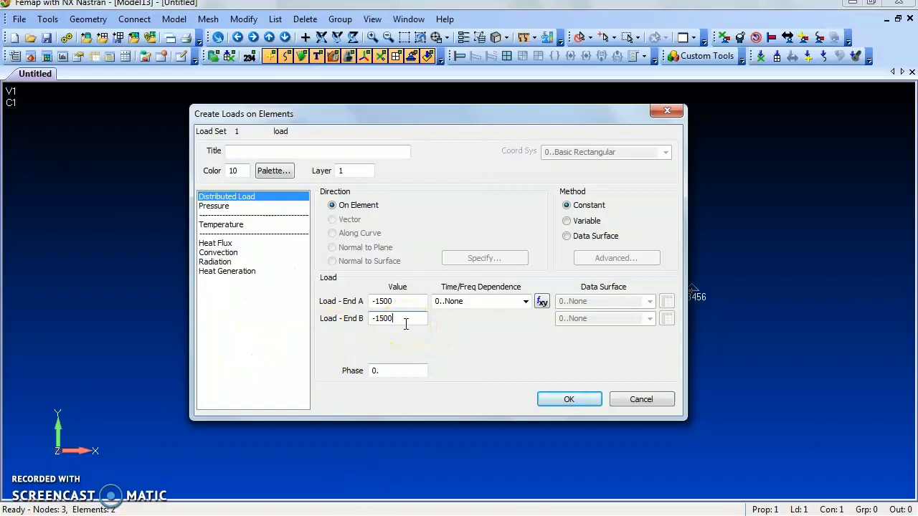
left_click_drag(416, 115, 417, 60)
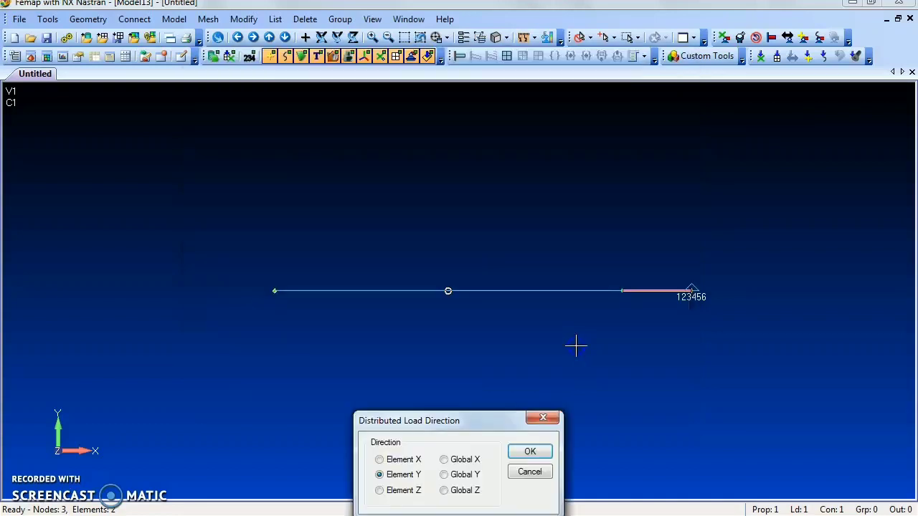
left_click(570, 345)
Apply the distributed load in the Element Y direction and finish creating elemental loads
left_click_drag(485, 424, 453, 222)
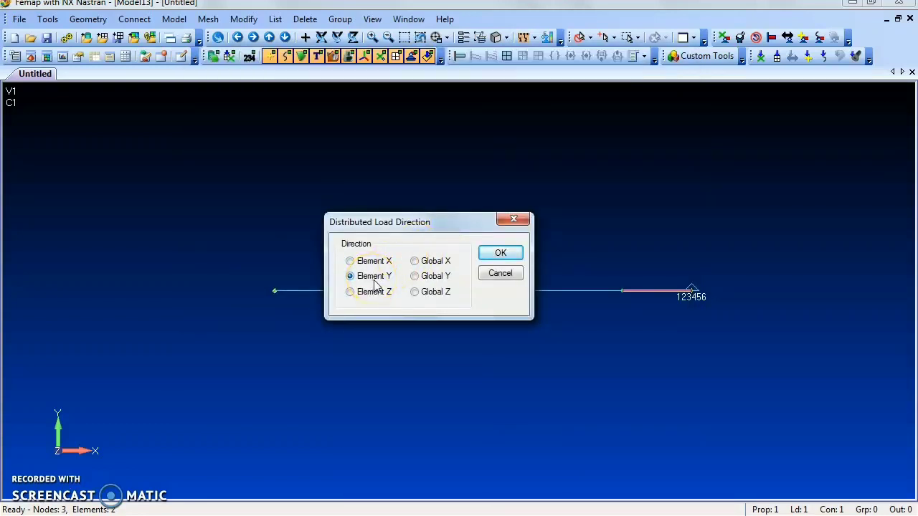
left_click(502, 254)
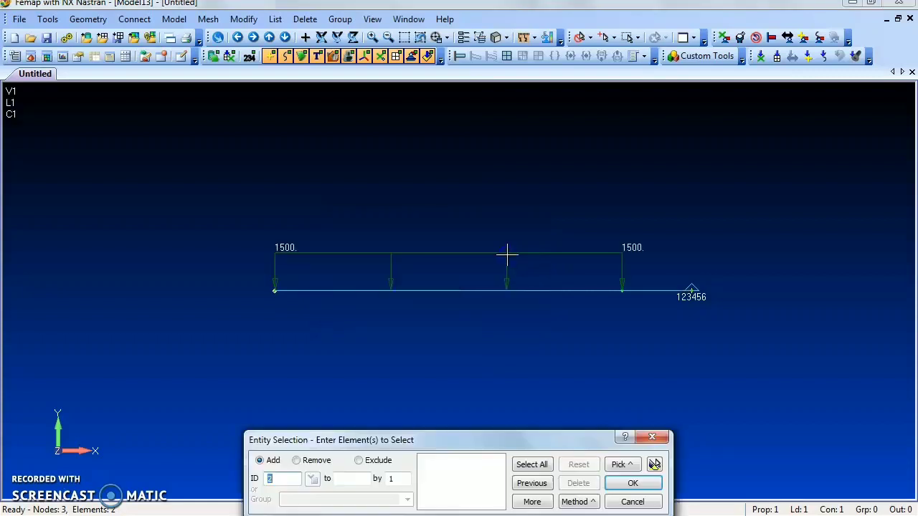
left_click(582, 476)
left_click(633, 502)
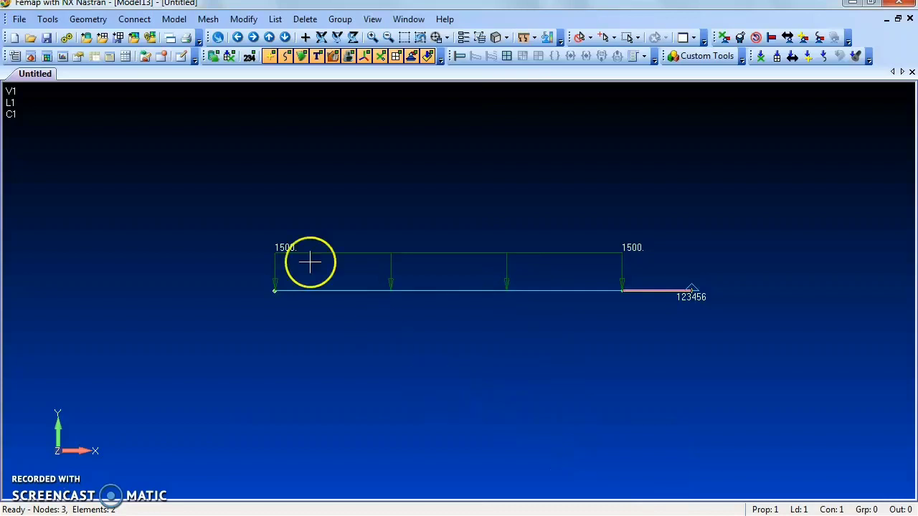
Create an analysis set titled "analysis" with the NX Nastran program and Static analysis type
left_click(181, 27)
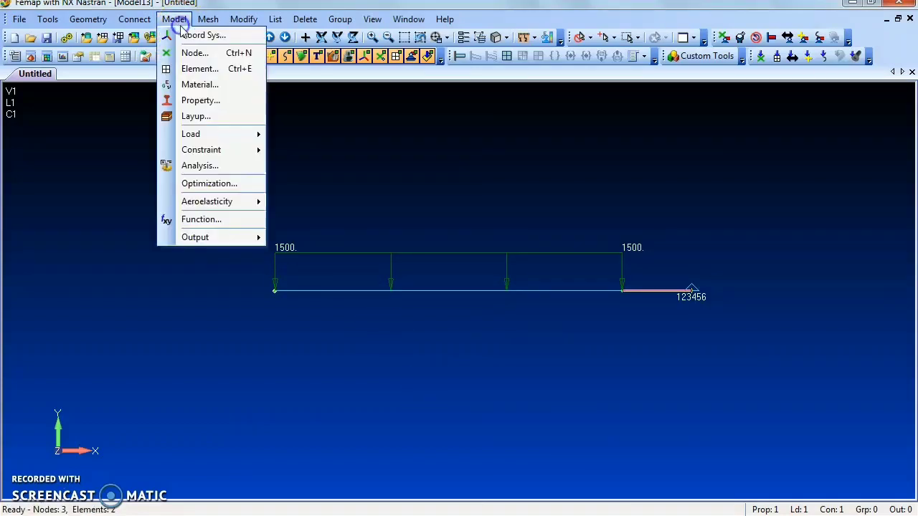
left_click(207, 164)
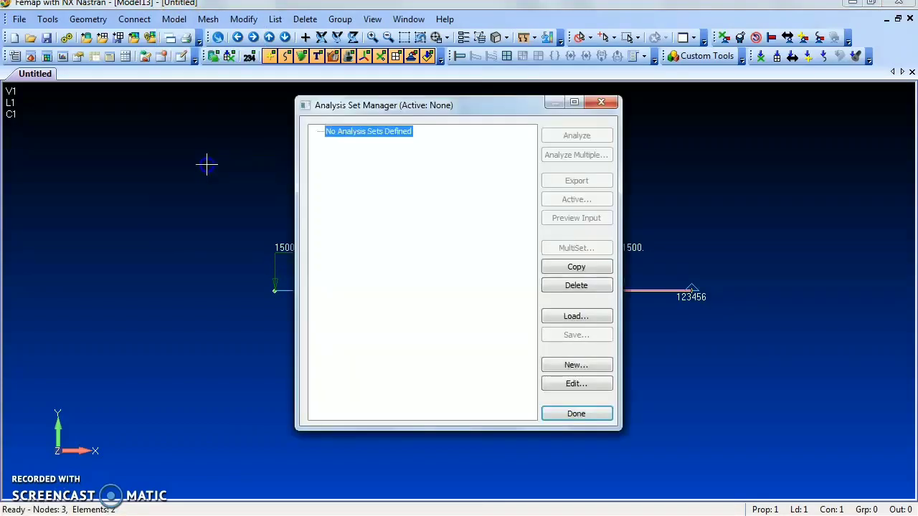
left_click(571, 364)
left_click_drag(481, 391, 429, 191)
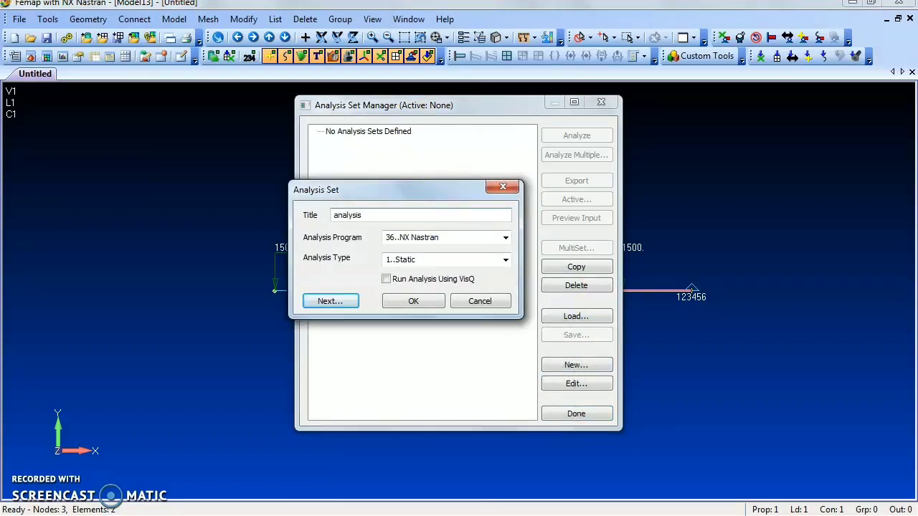
left_click(412, 301)
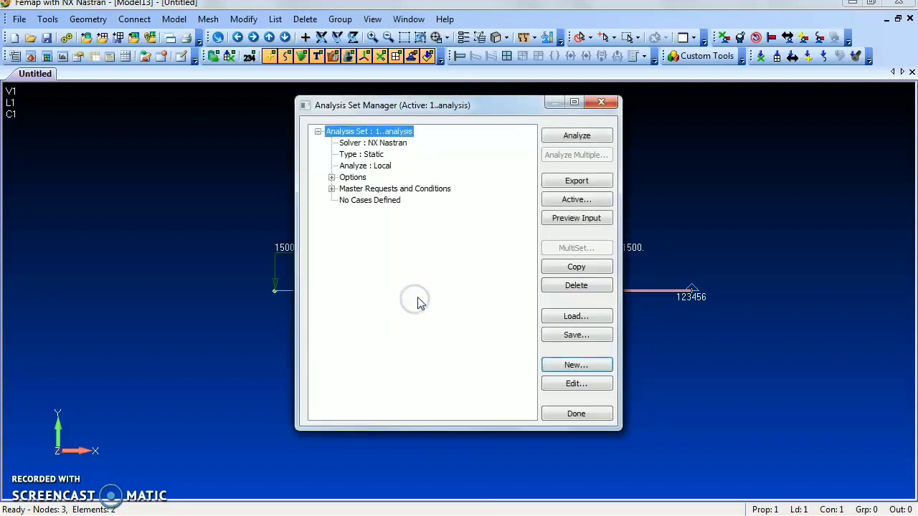
Run the static analysis and load its results into the model
left_click(577, 136)
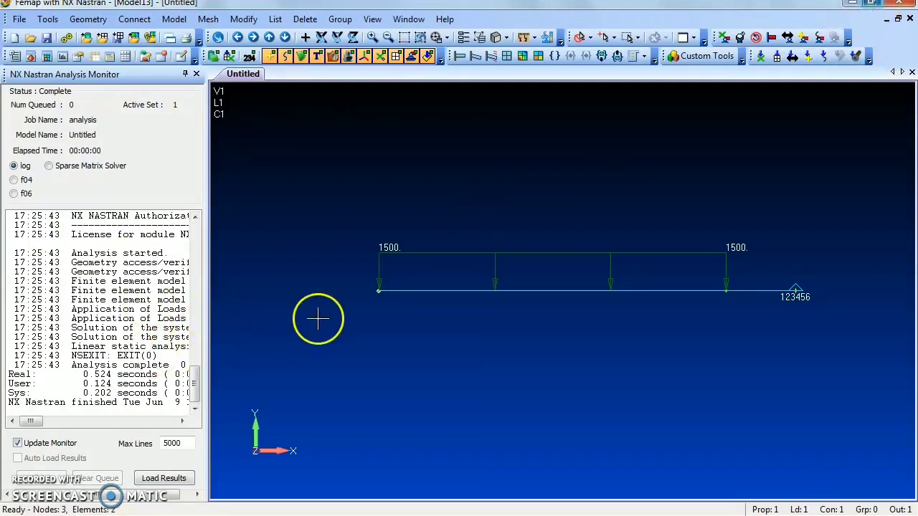
left_click(164, 479)
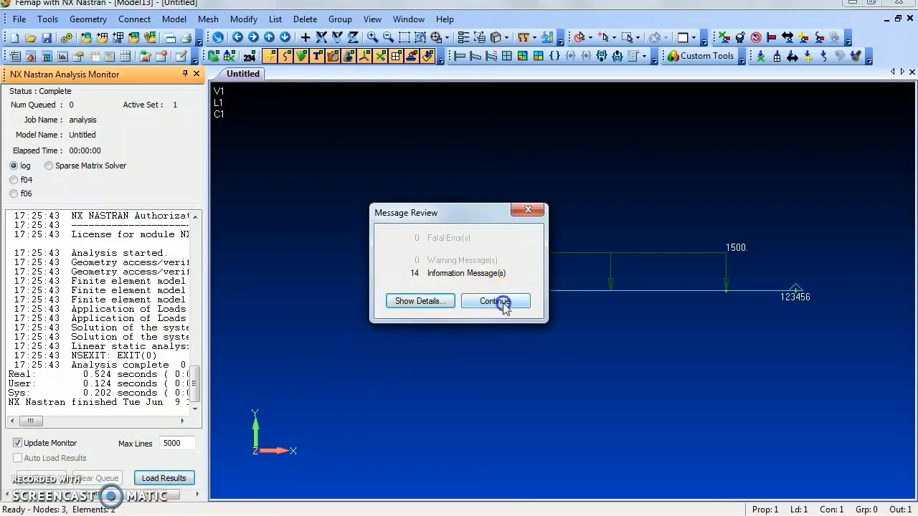
left_click(502, 301)
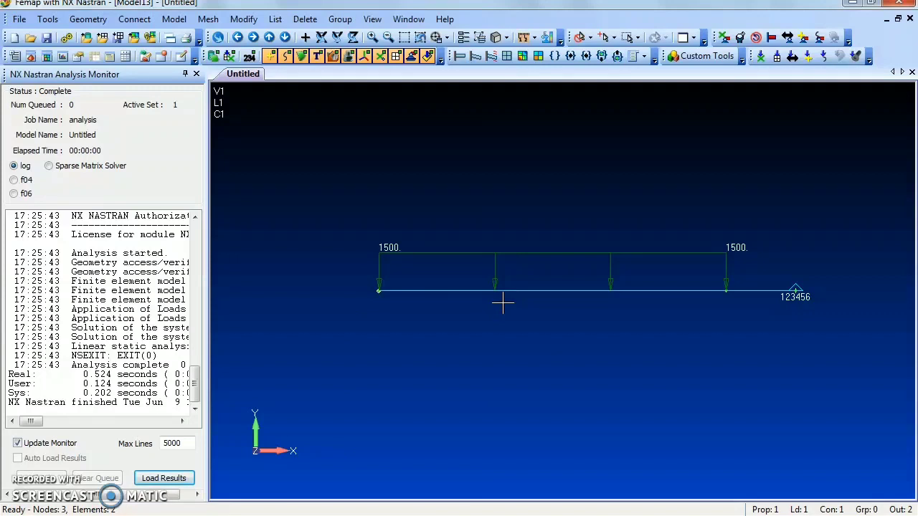
Set the view's deformed style to Deform and contour style to Beam Diagram, and open the deformed and contour data
key("F5")
left_click_drag(463, 319, 447, 176)
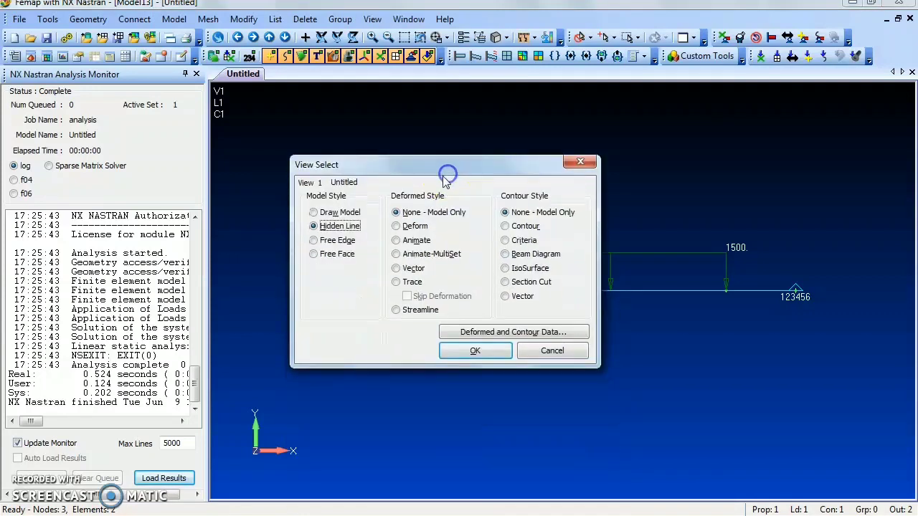
left_click(400, 227)
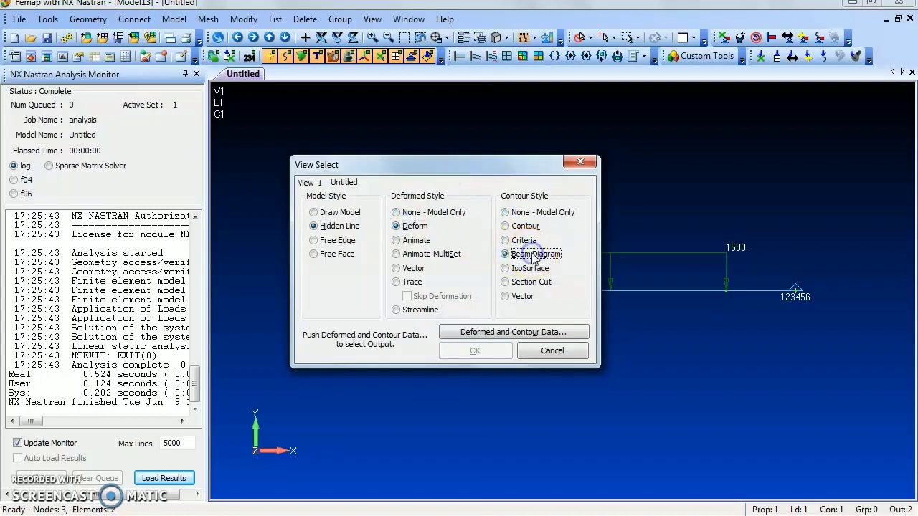
left_click(509, 332)
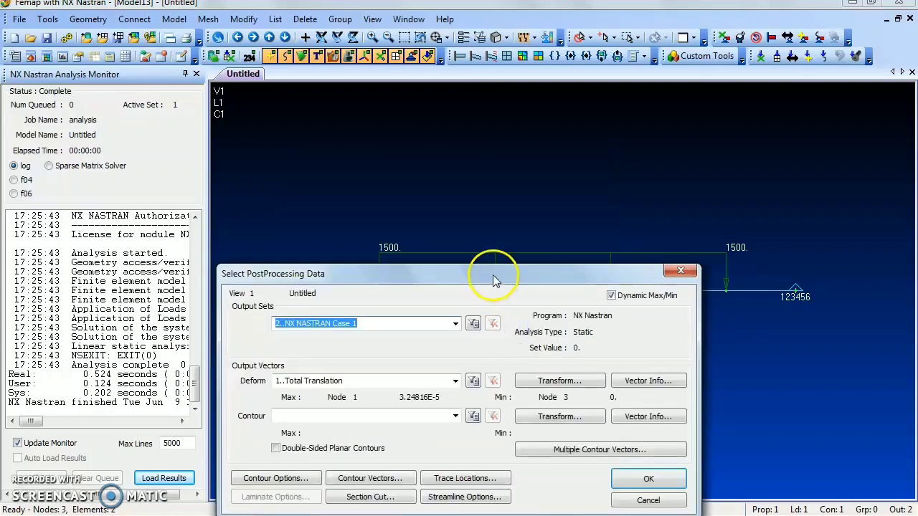
left_click_drag(494, 219, 497, 96)
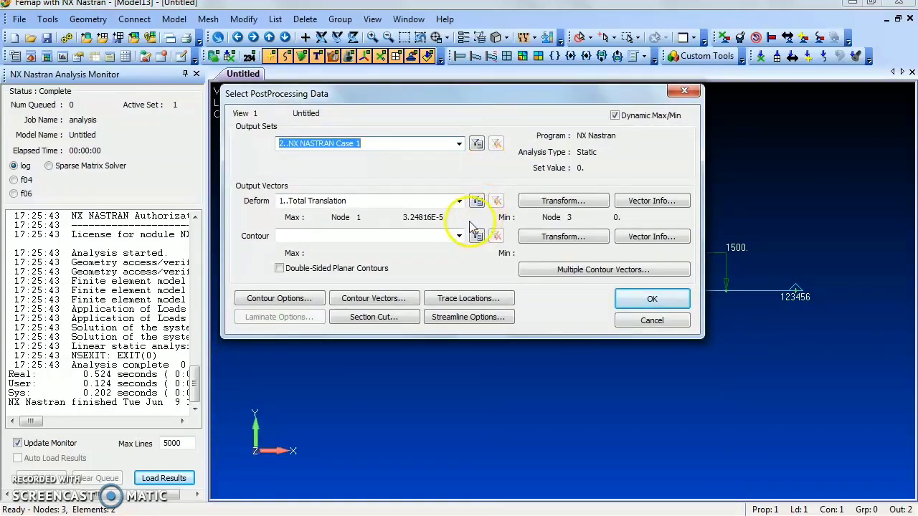
Choose 3017..Beam EndB Plane2 Moment as the Deform output vector for NX NASTRAN Case 1
left_click(459, 204)
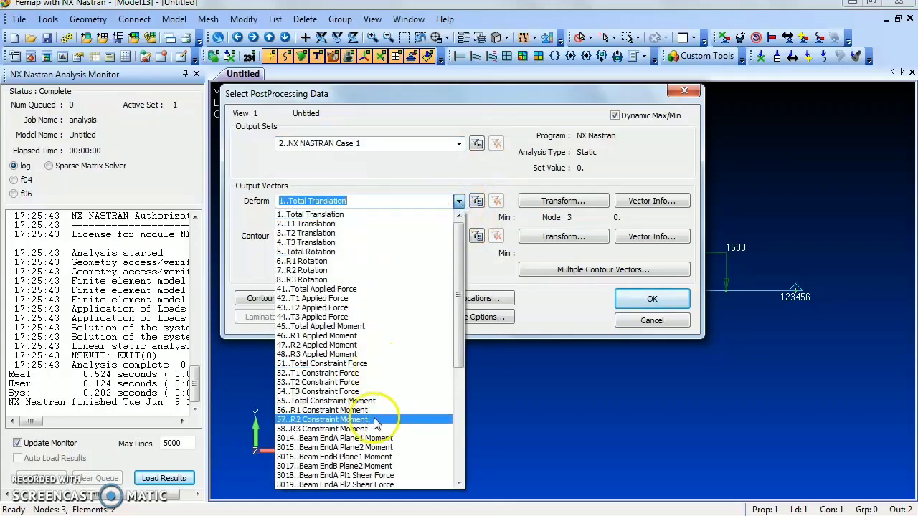
left_click(503, 61)
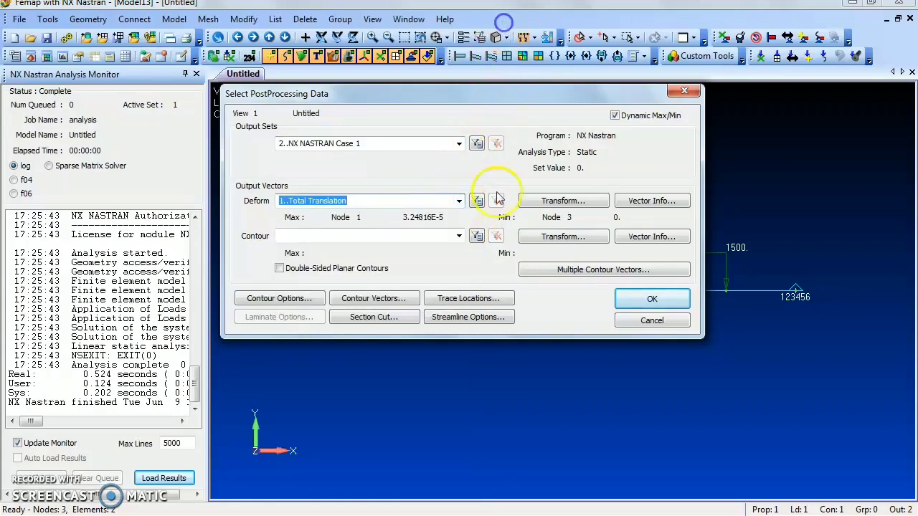
left_click(459, 201)
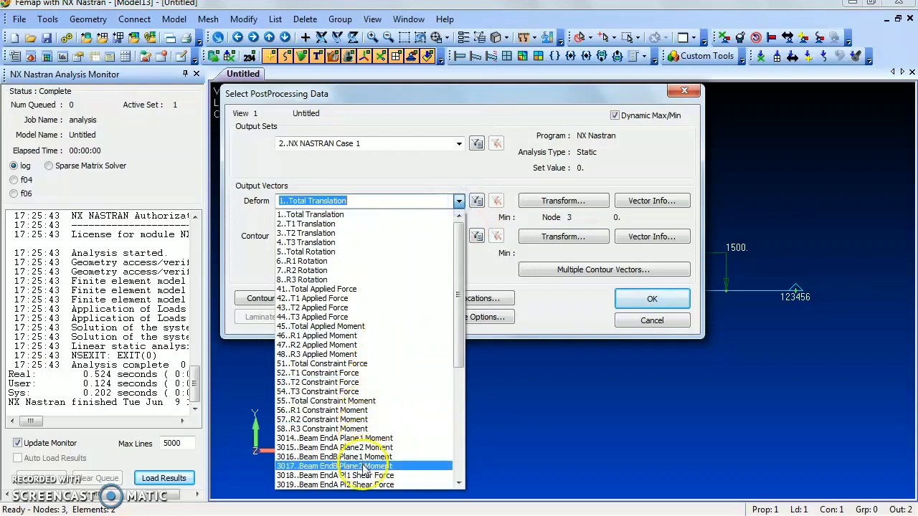
left_click(452, 92)
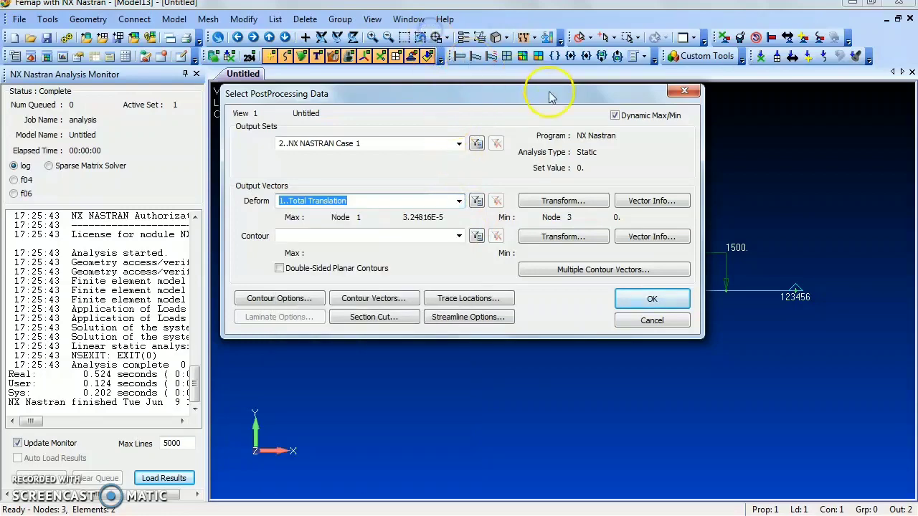
left_click_drag(550, 97, 522, 28)
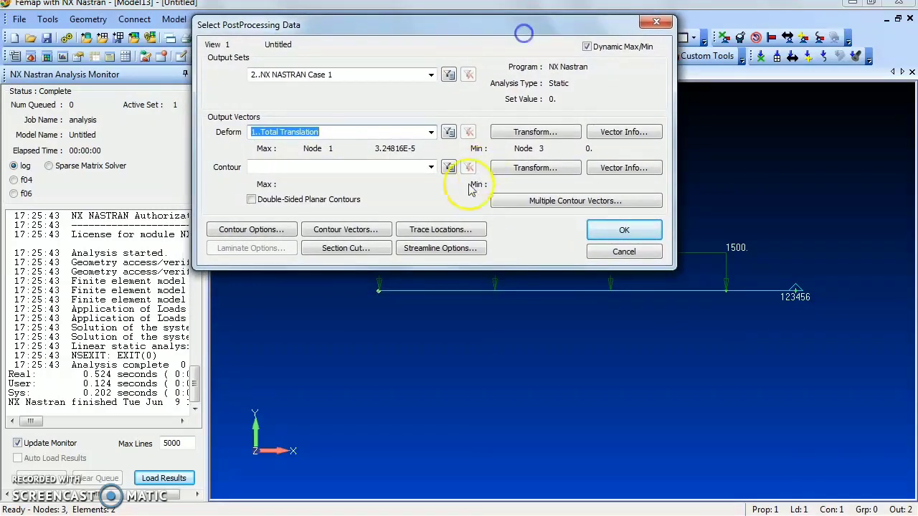
left_click(432, 132)
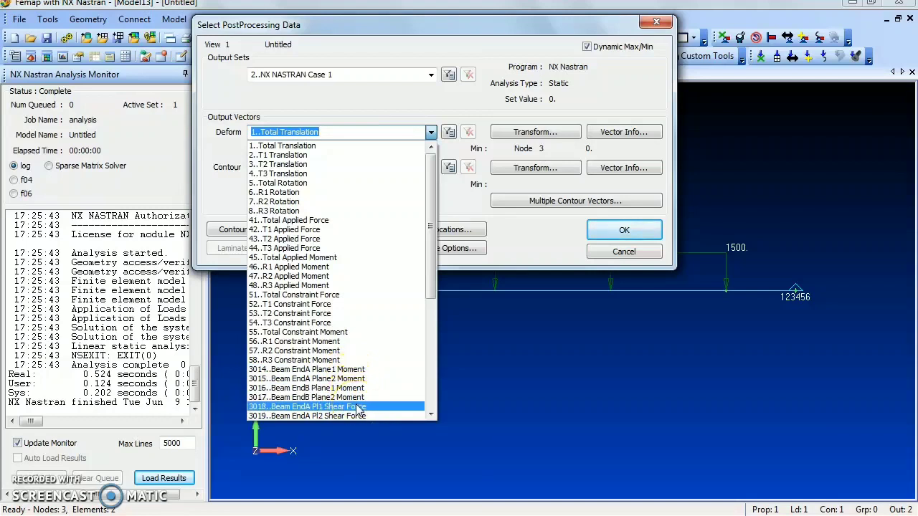
left_click(356, 398)
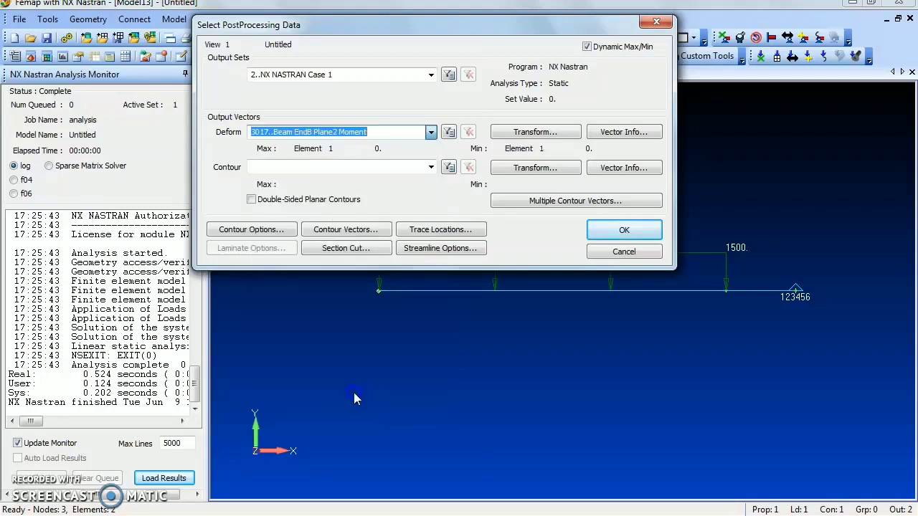
Set both the Deform and Contour output vectors to 3018..Beam EndA Pl1 Shear Force and display the shear force beam diagram
left_click(431, 132)
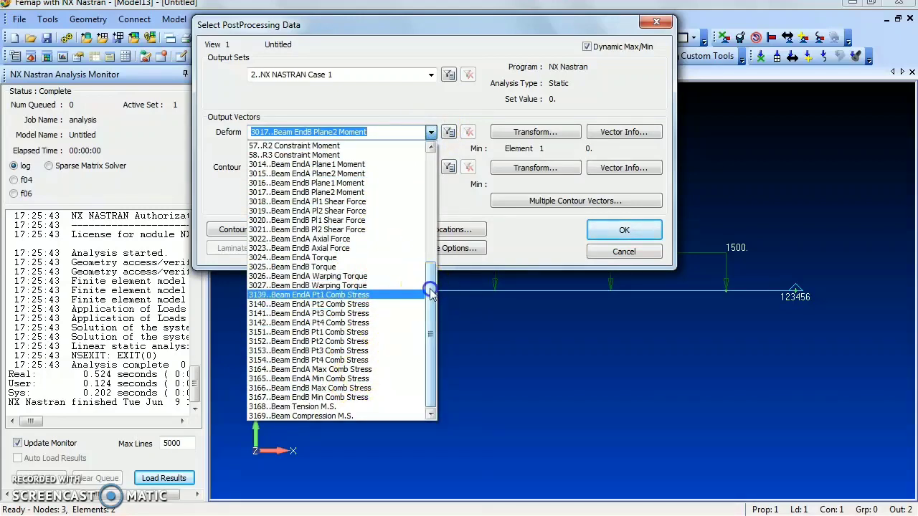
left_click_drag(430, 285, 435, 316)
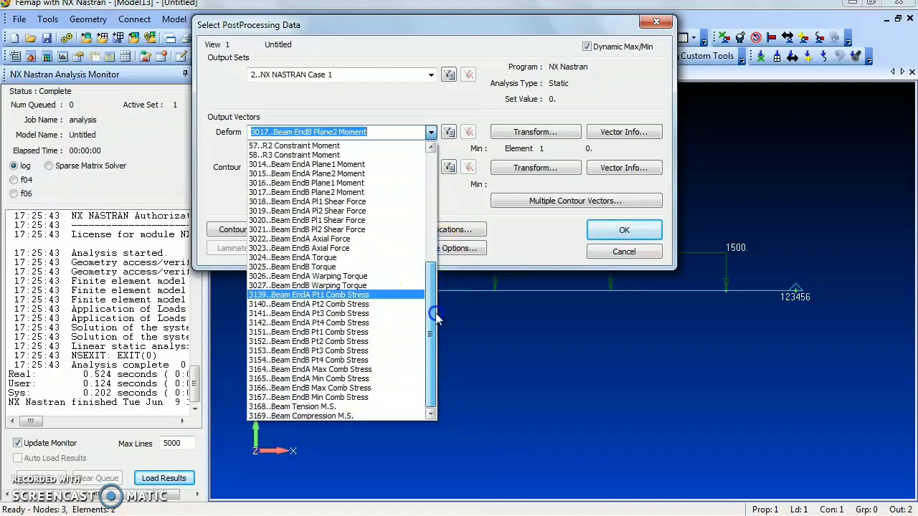
left_click(366, 202)
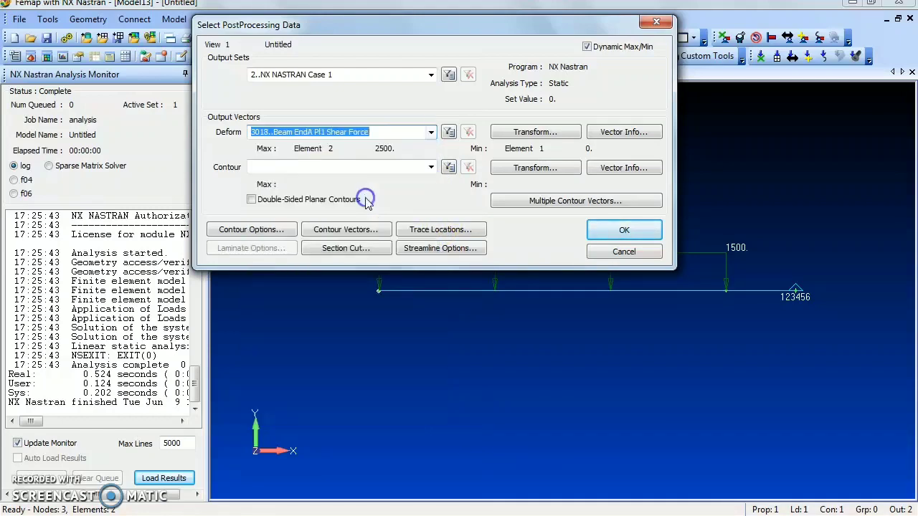
left_click(431, 167)
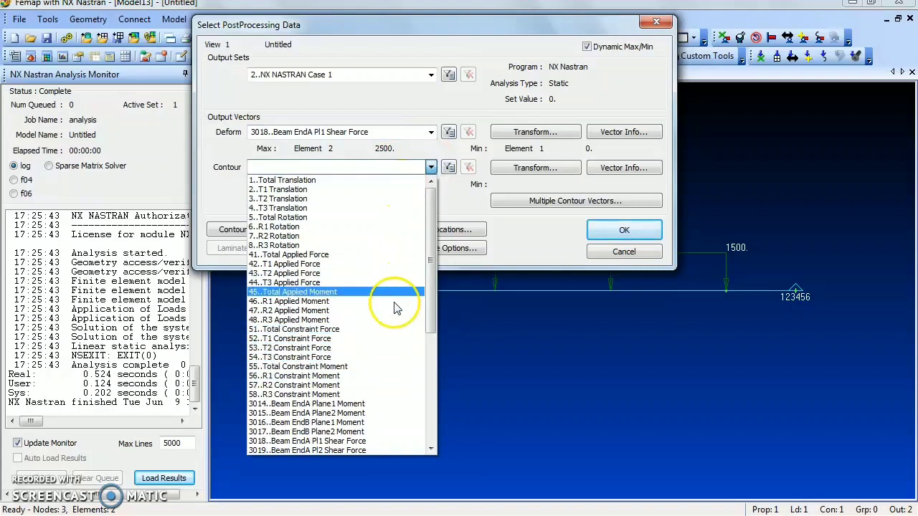
left_click_drag(426, 231, 433, 335)
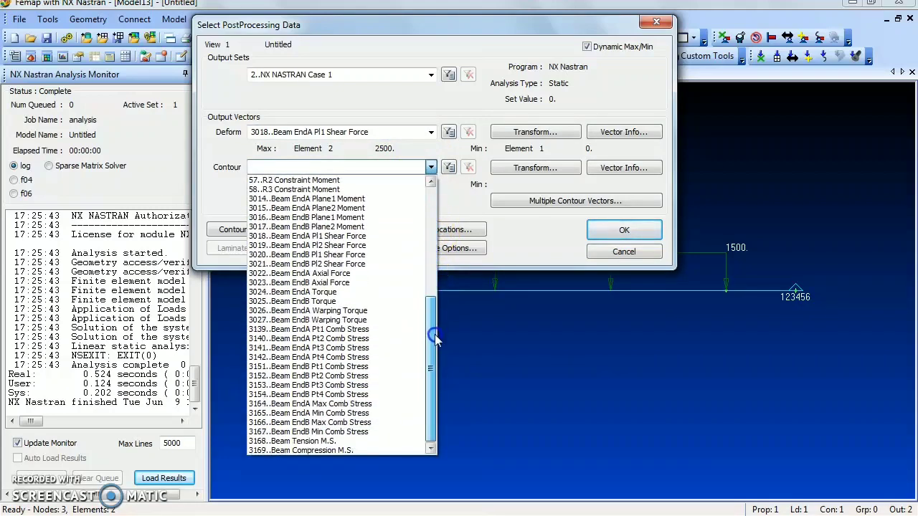
left_click(365, 237)
left_click(617, 230)
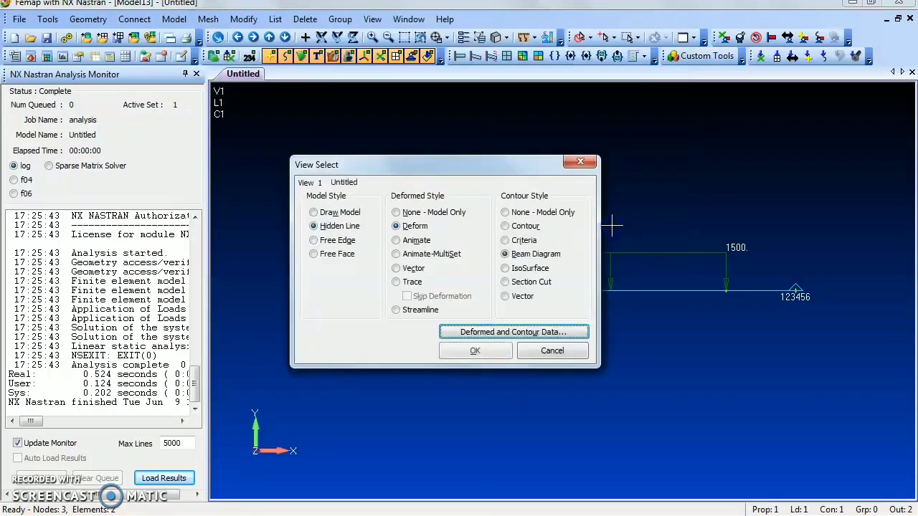
left_click(475, 349)
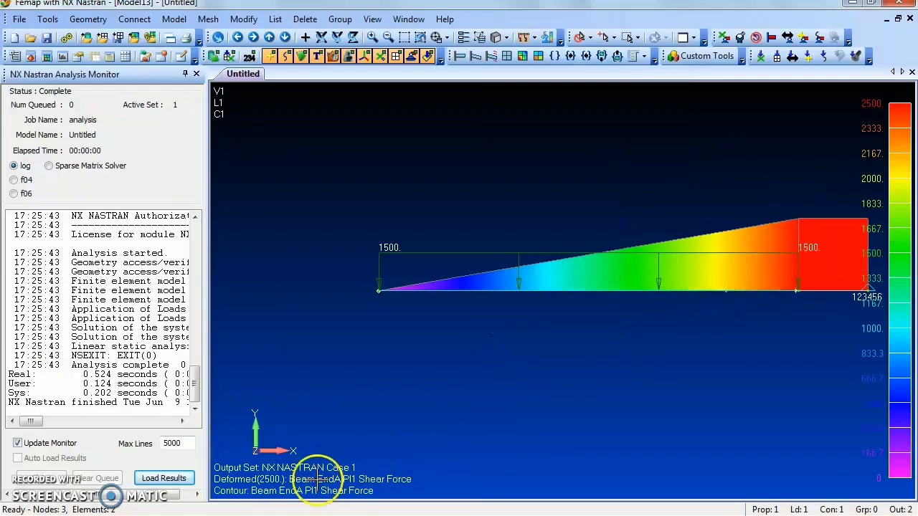
Switch to the question PDF in Adobe Reader, examine its hand-drawn shear force diagram, and return to Femap
key("alt+Tab")
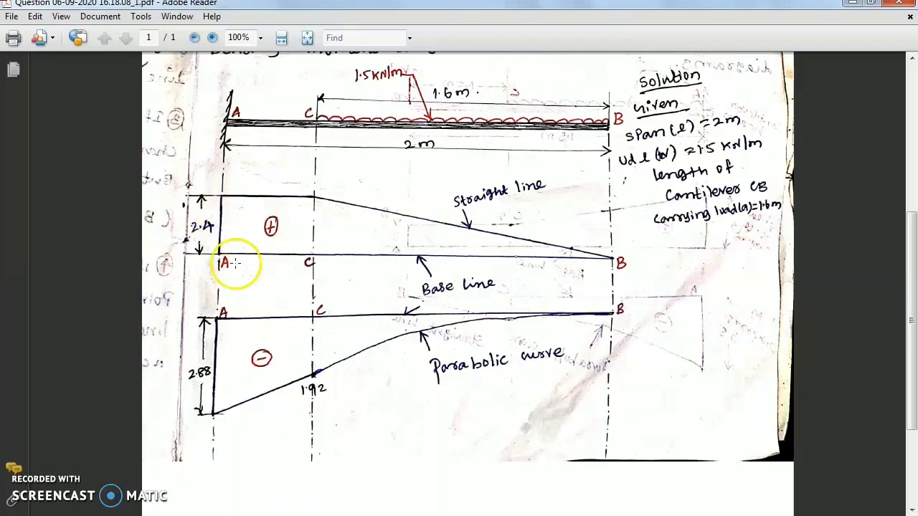
mouse_move(285, 515)
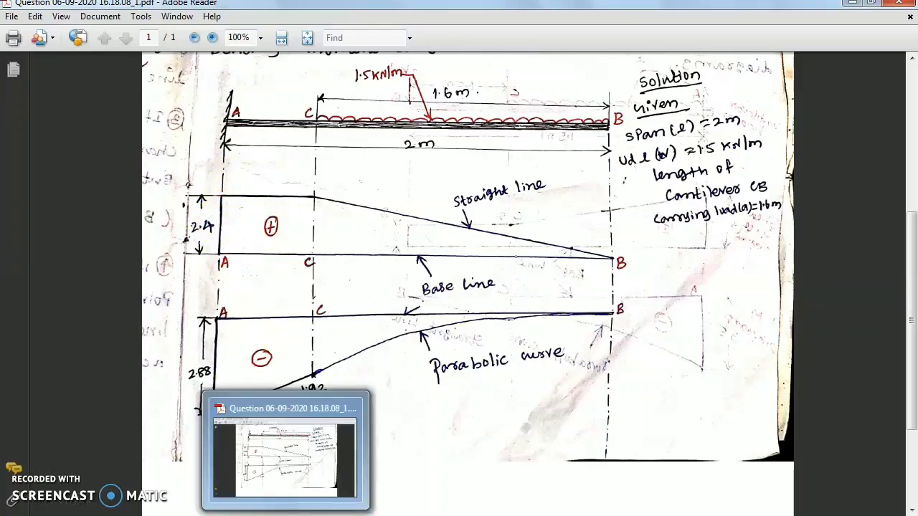
left_click(337, 515)
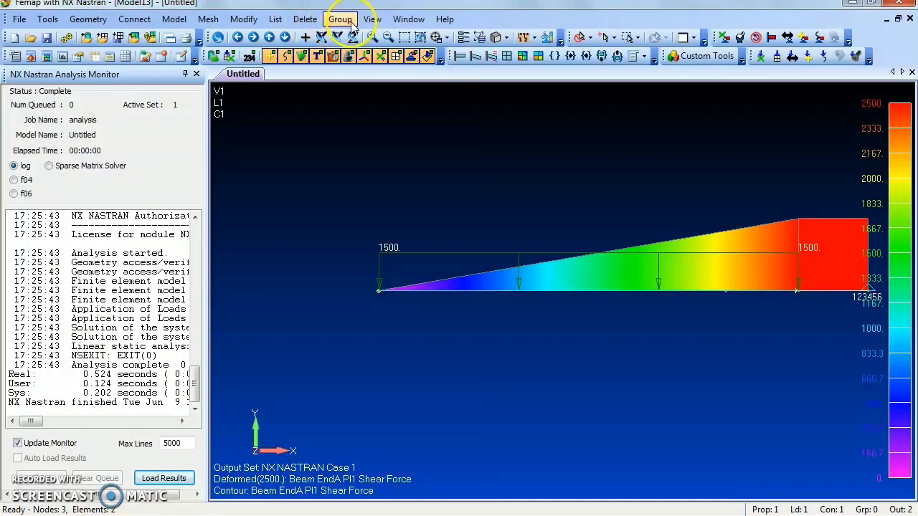
Set both the Deform and Contour output vectors to 3014..Beam EndA Plane1 Moment and display the bending moment beam diagram
key("F5")
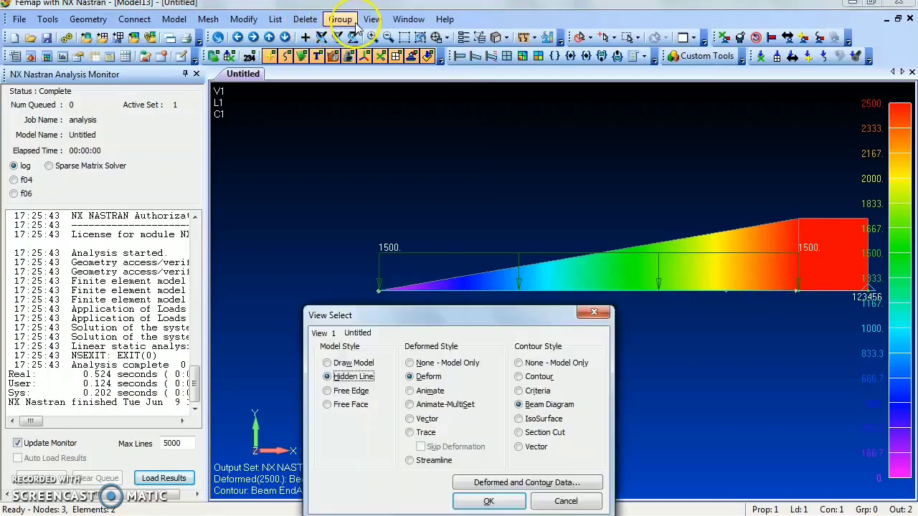
left_click_drag(458, 372, 437, 114)
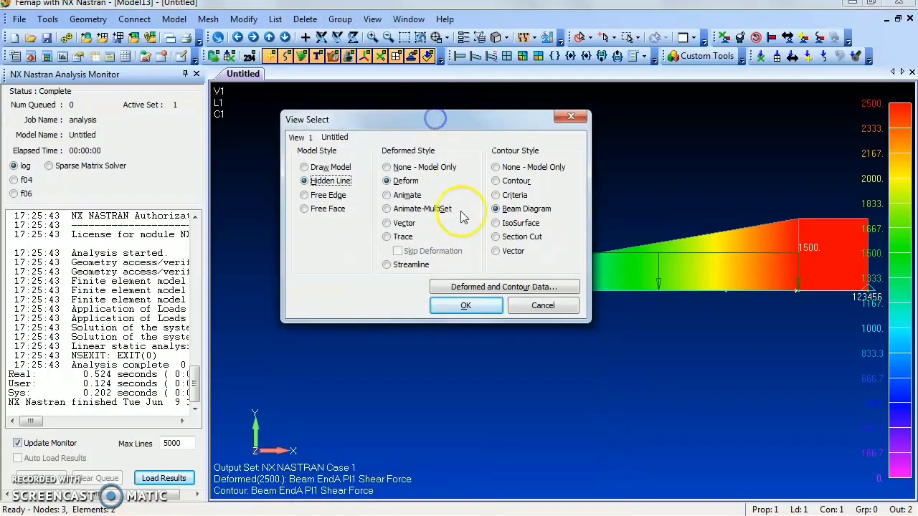
left_click(489, 288)
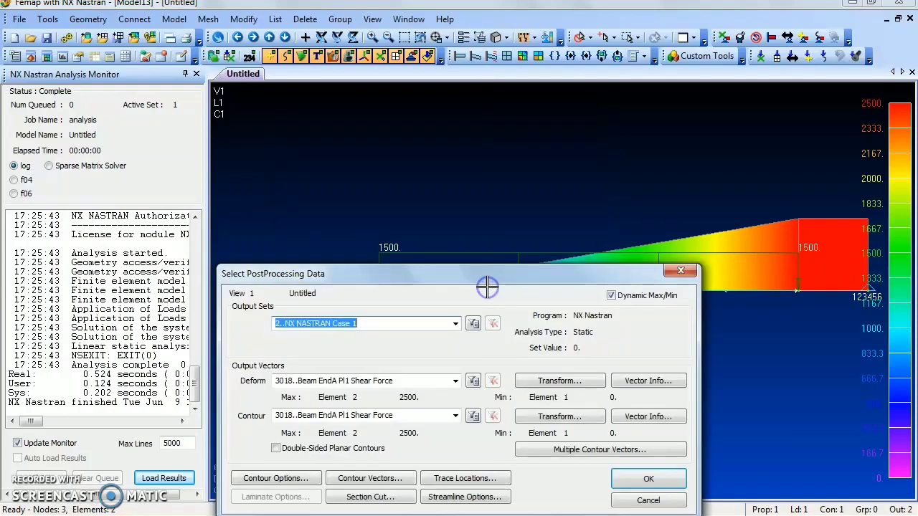
left_click_drag(480, 277, 462, 136)
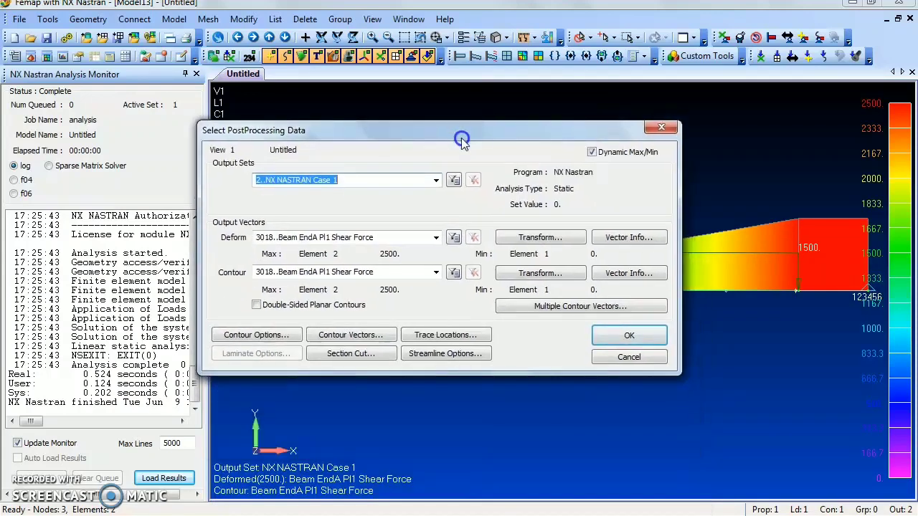
left_click(436, 237)
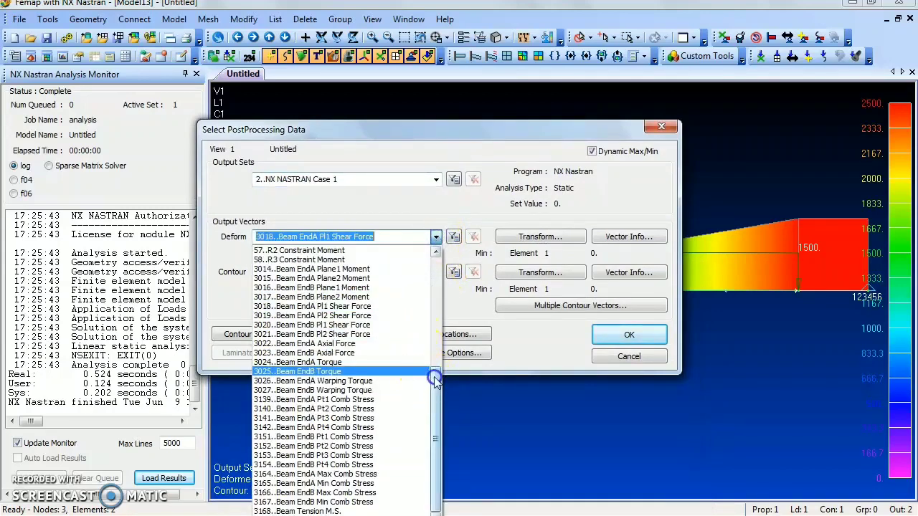
mouse_move(435, 380)
left_mouse_down()
mouse_move(438, 373)
mouse_move(441, 381)
left_mouse_up()
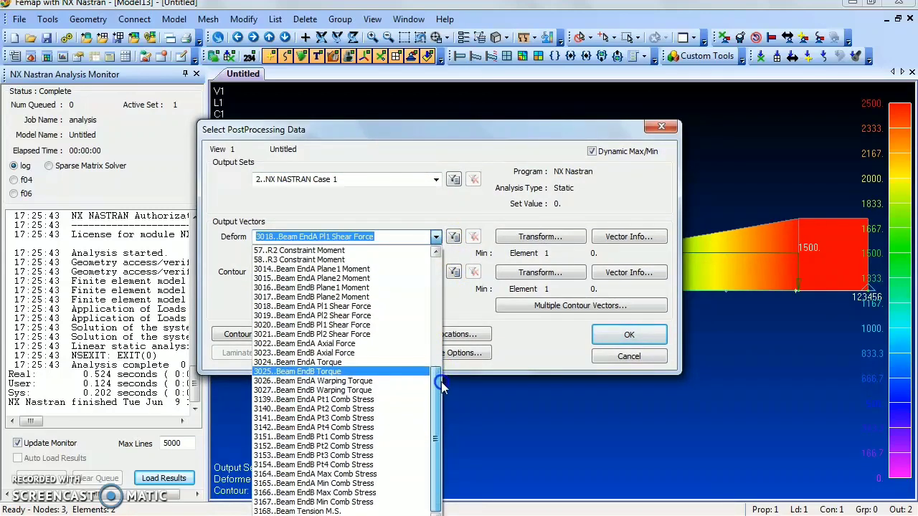
left_click(389, 263)
left_click(435, 271)
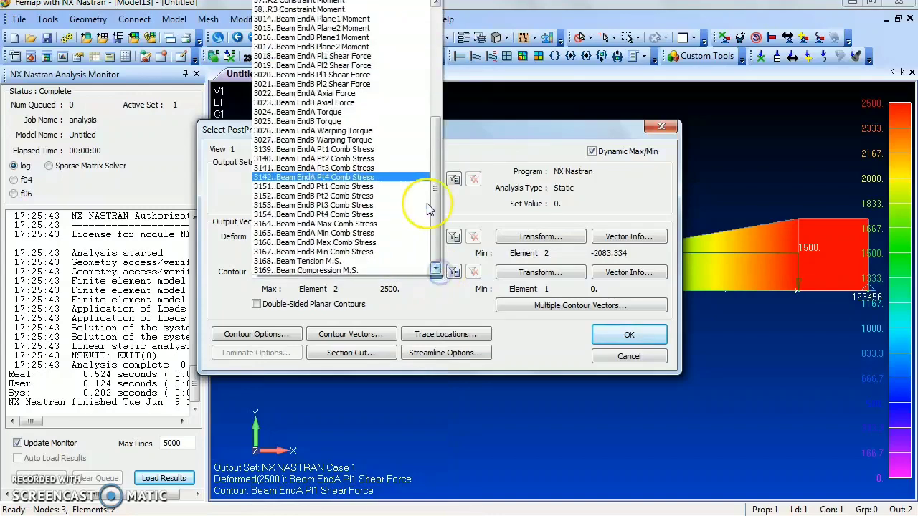
left_click(399, 19)
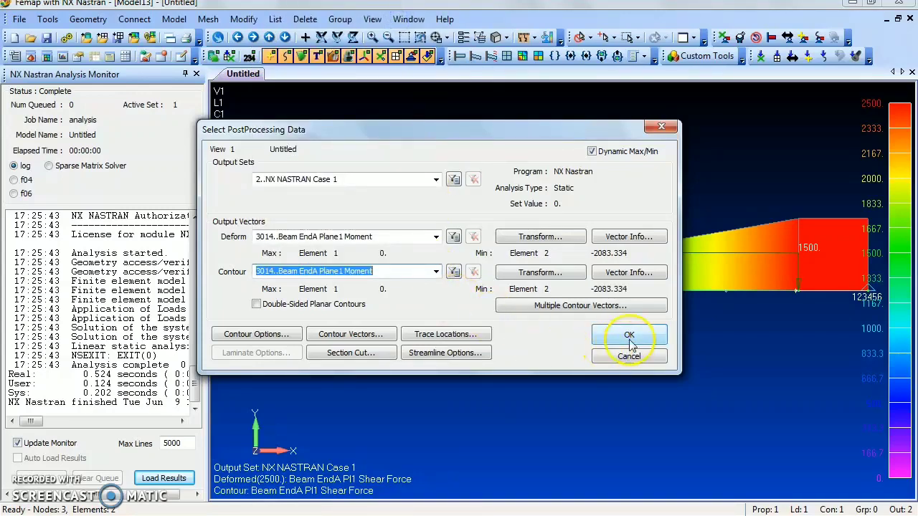
left_click(629, 334)
left_click(478, 306)
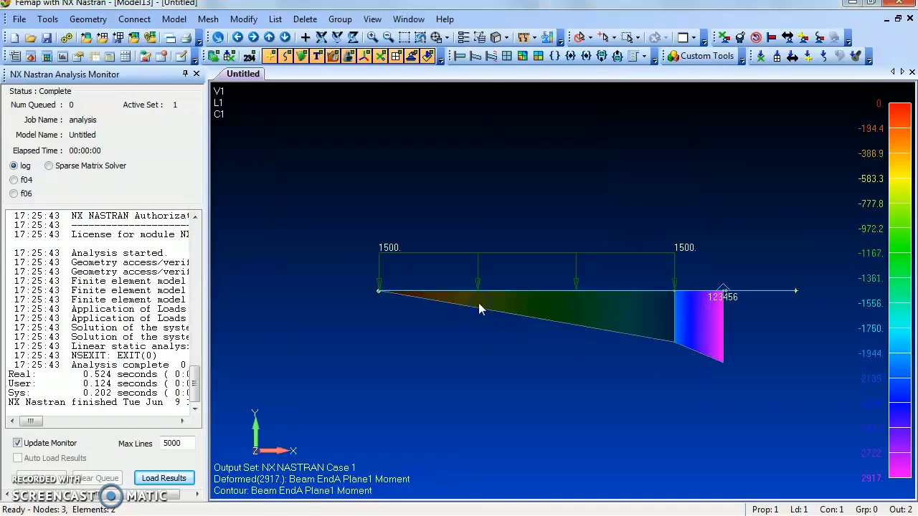
Switch to the question PDF in Adobe Reader, examine its hand-drawn bending moment diagram, and return to Femap
left_click(614, 274)
key("alt+Tab")
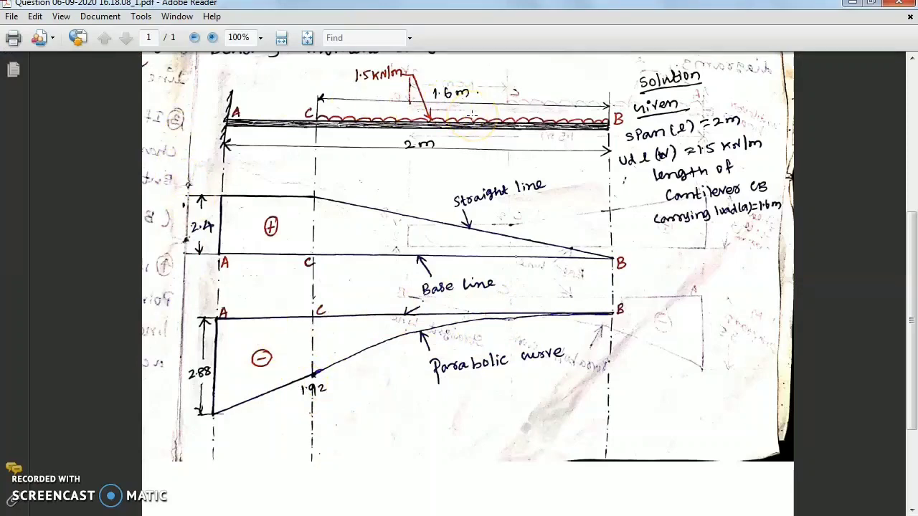
left_click(378, 511)
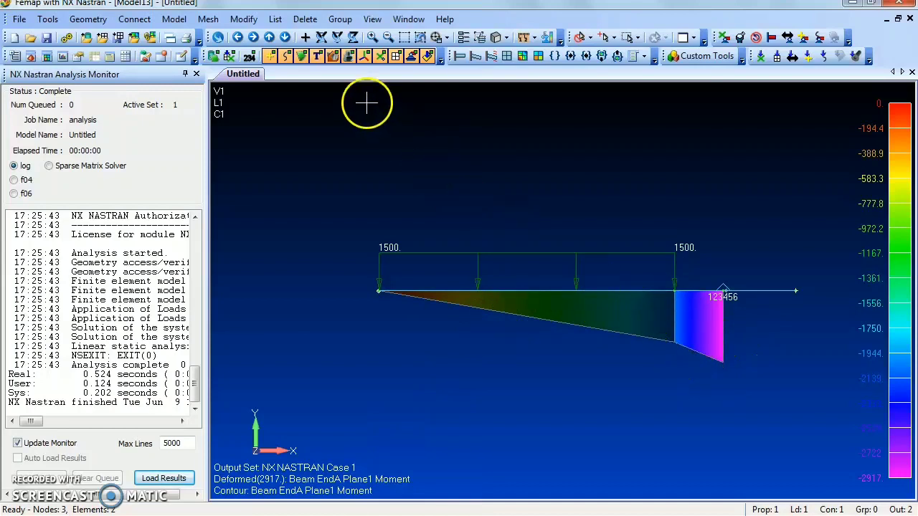
Query the 3014..Beam EndA Plane1 Moment output of set 1..NX NASTRAN Case 1 for the element next to the fixed support
left_click(274, 20)
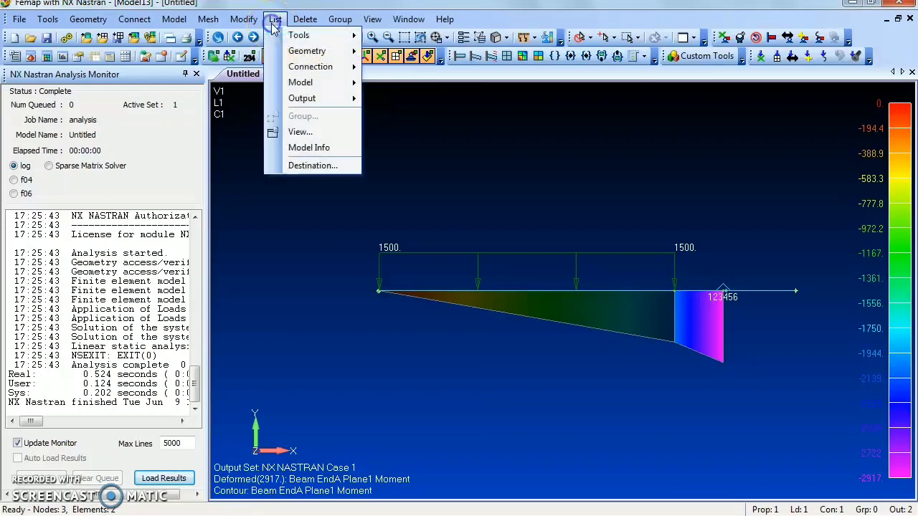
mouse_move(321, 100)
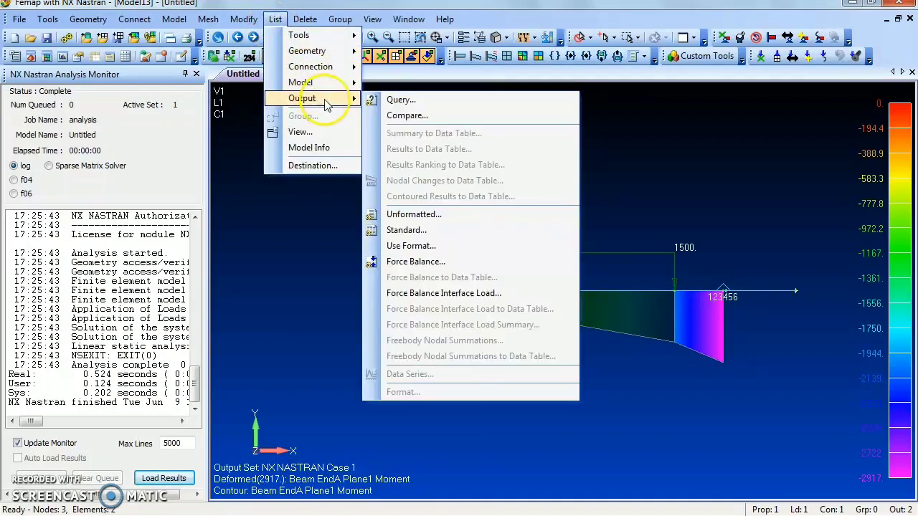
left_click(403, 101)
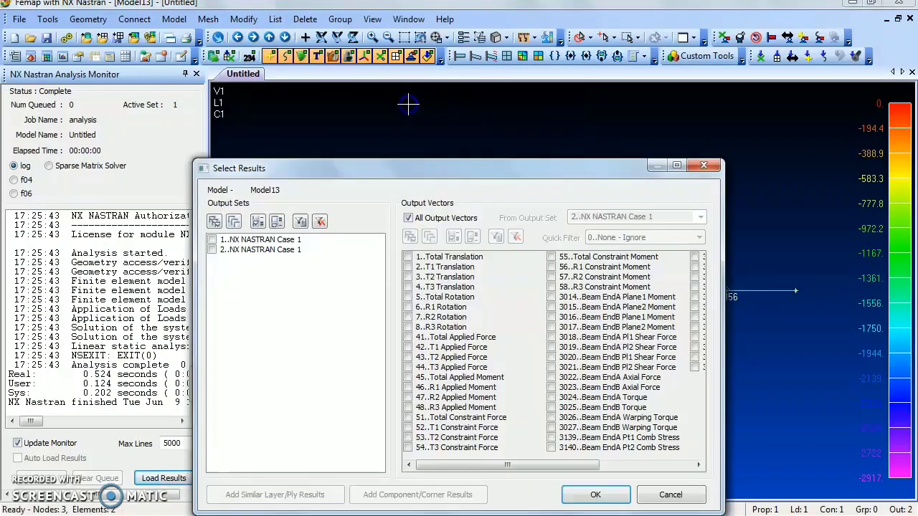
left_click(213, 239)
left_click_drag(390, 174, 399, 78)
left_click(417, 122)
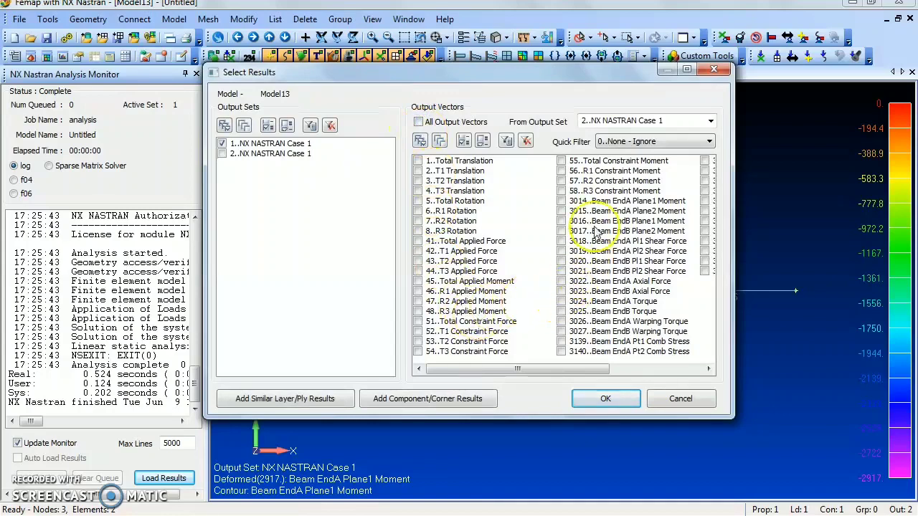
left_click(561, 201)
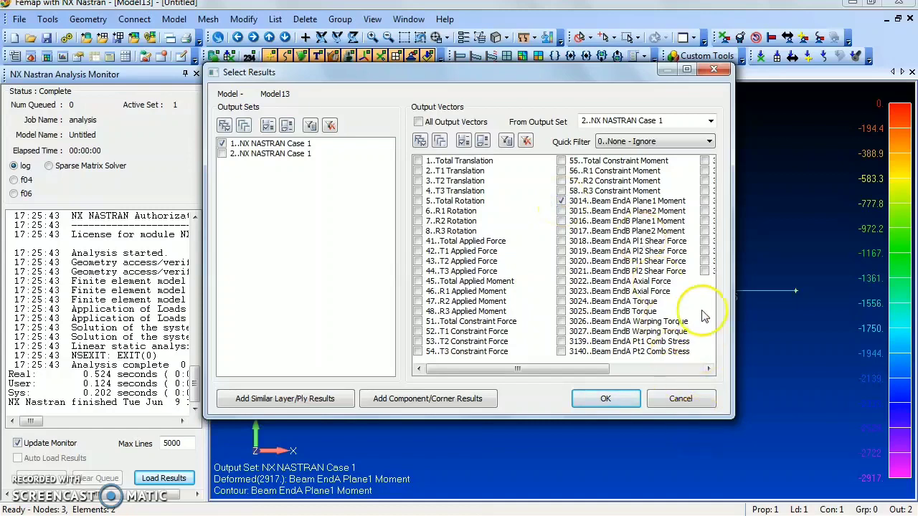
left_click(616, 399)
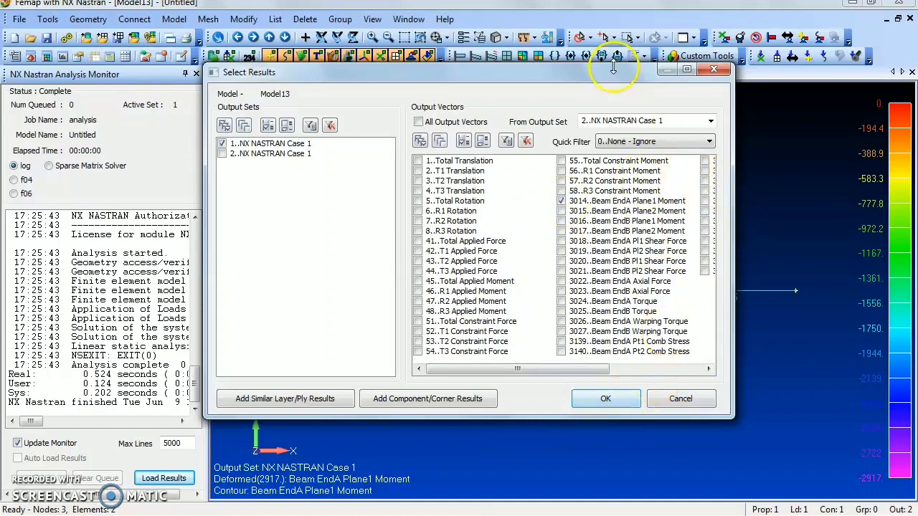
left_click_drag(606, 75, 574, 36)
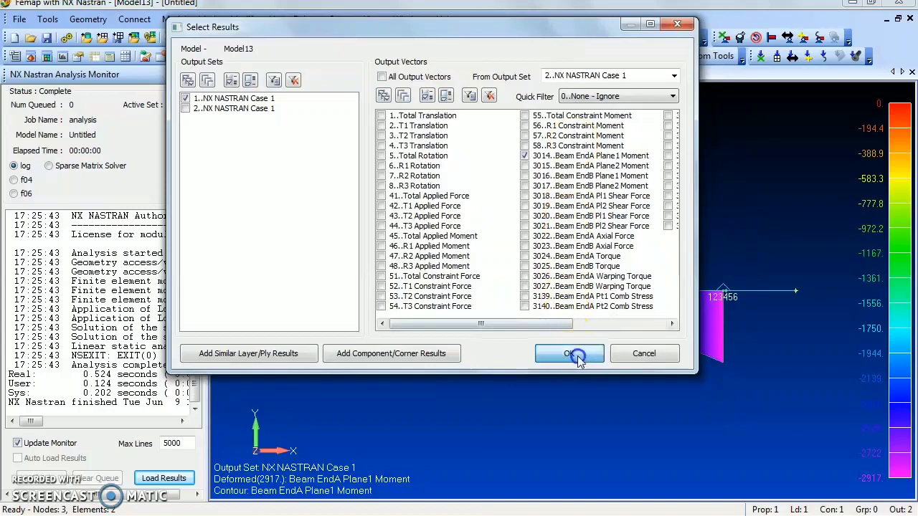
left_click(577, 352)
left_click_drag(838, 367, 796, 158)
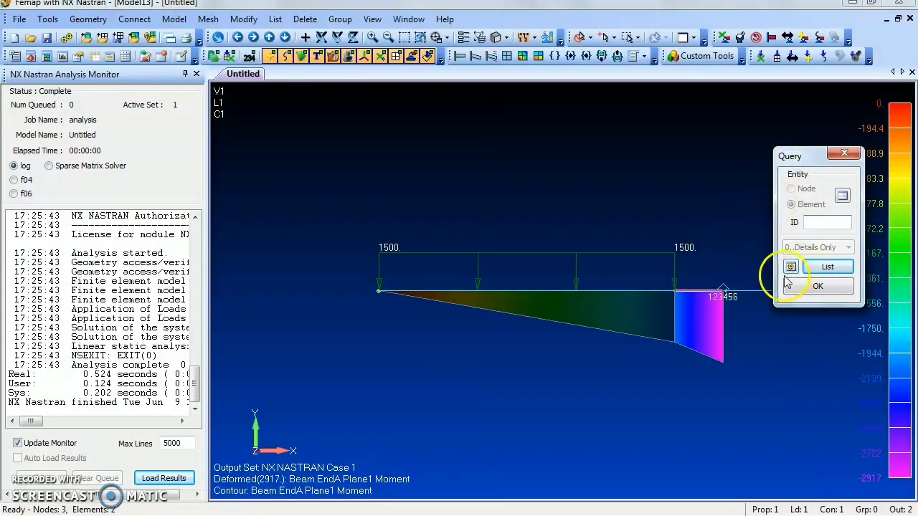
left_click(701, 292)
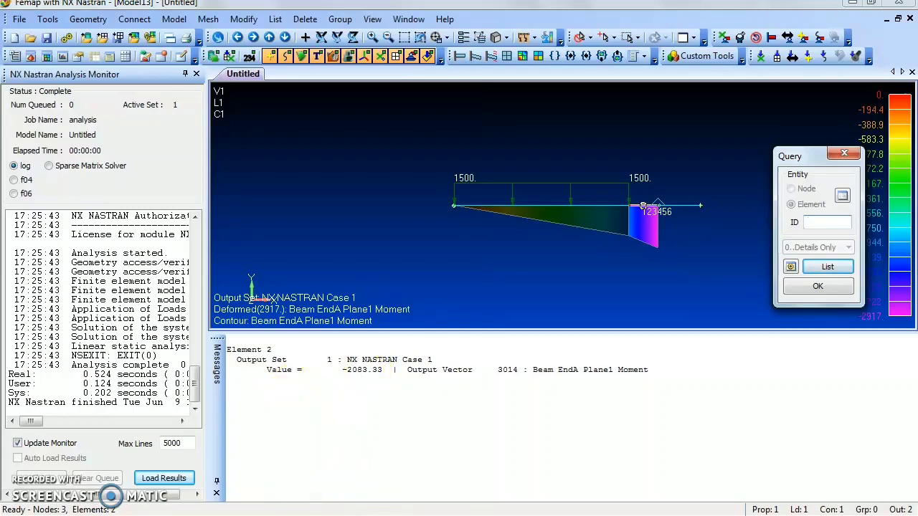
Compare the queried moment and contour legend with the hand-drawn diagrams in Adobe Reader, closing the output query in Femap
left_click(279, 515)
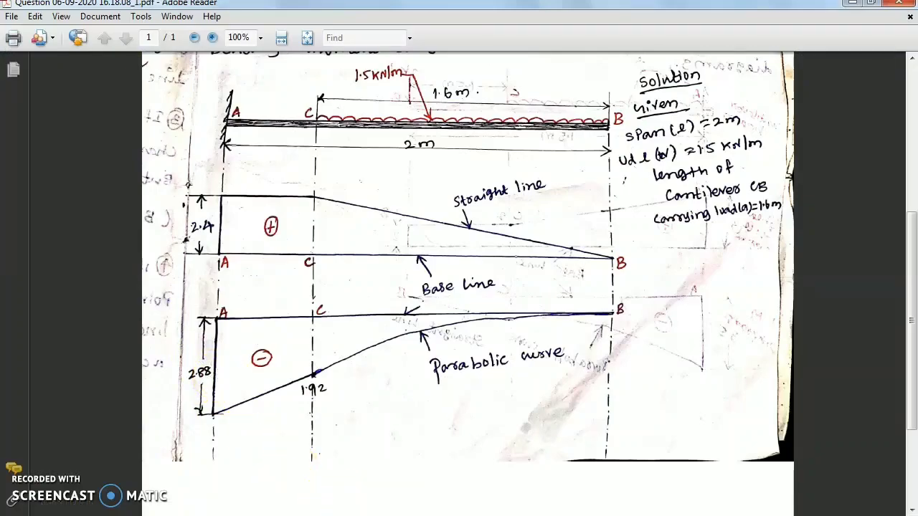
left_click(351, 515)
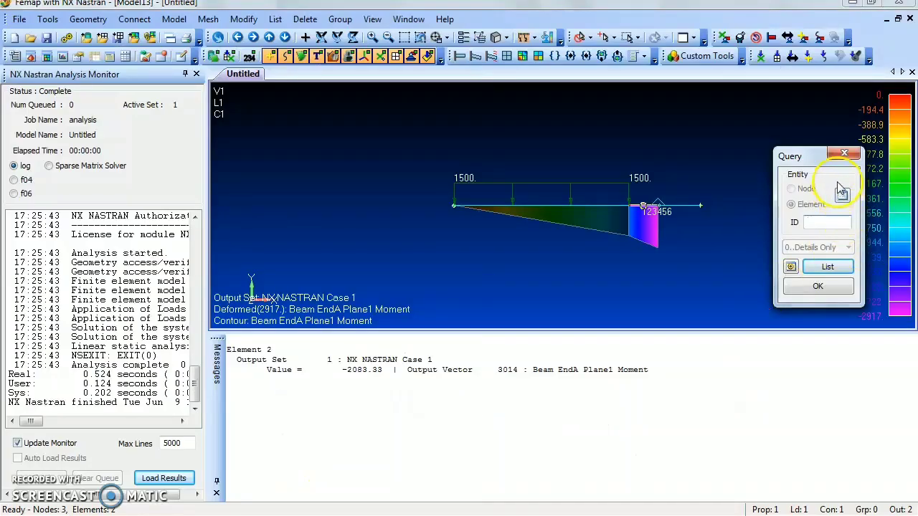
left_click(845, 155)
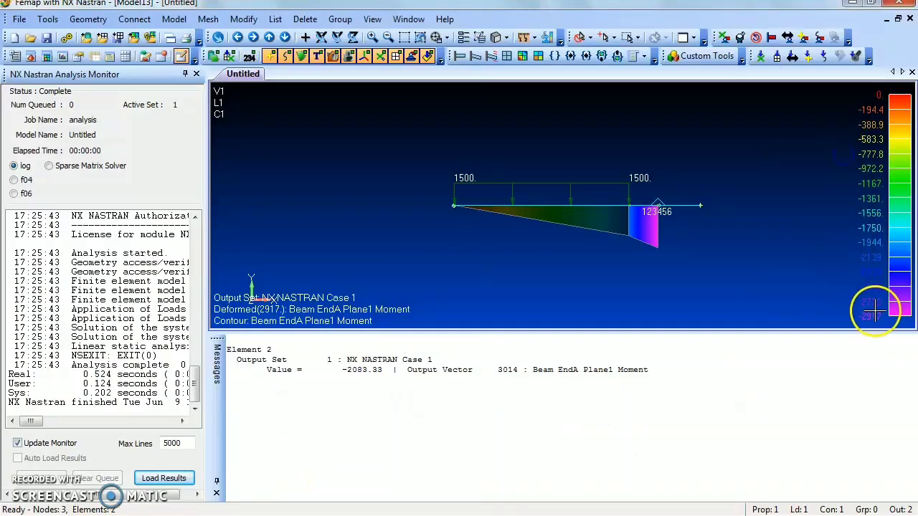
left_click_drag(874, 315, 876, 329)
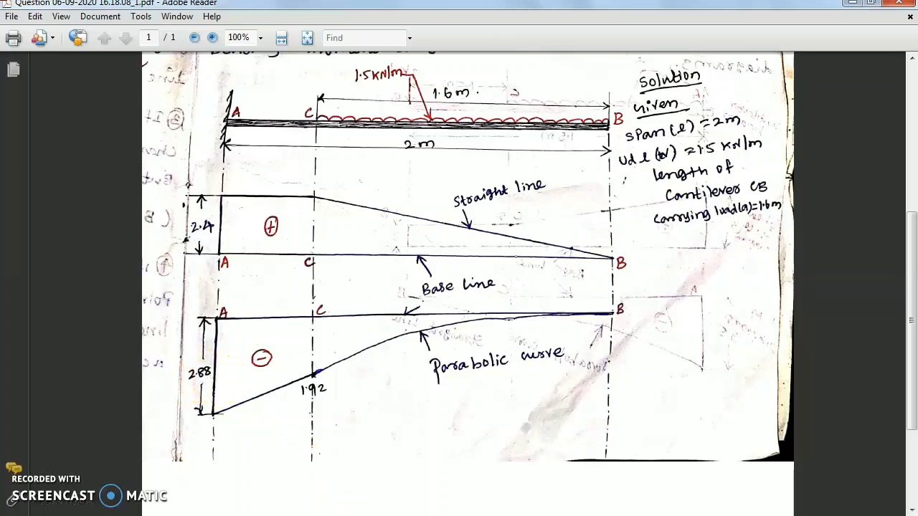
mouse_move(286, 513)
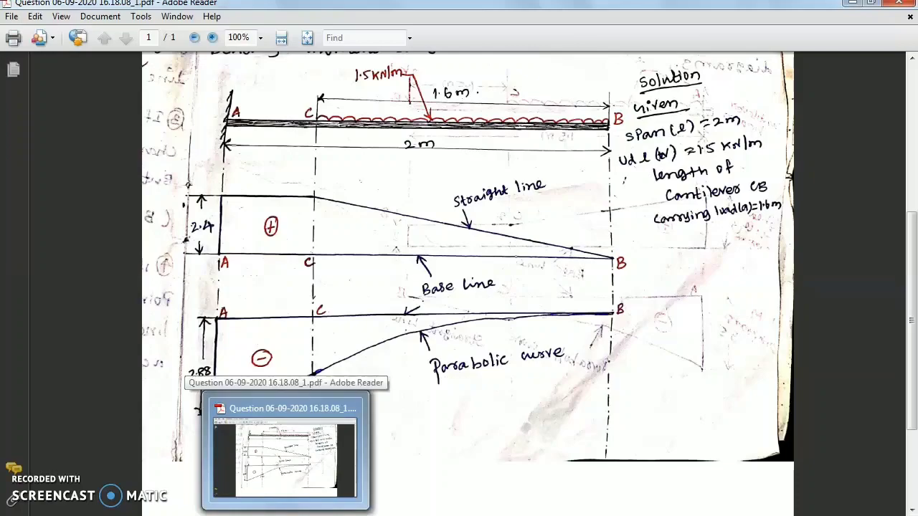
Return to Femap and set up an output query of 3018..Beam EndA Pl1 Shear Force for set 1..NX NASTRAN Case 1
left_click(375, 479)
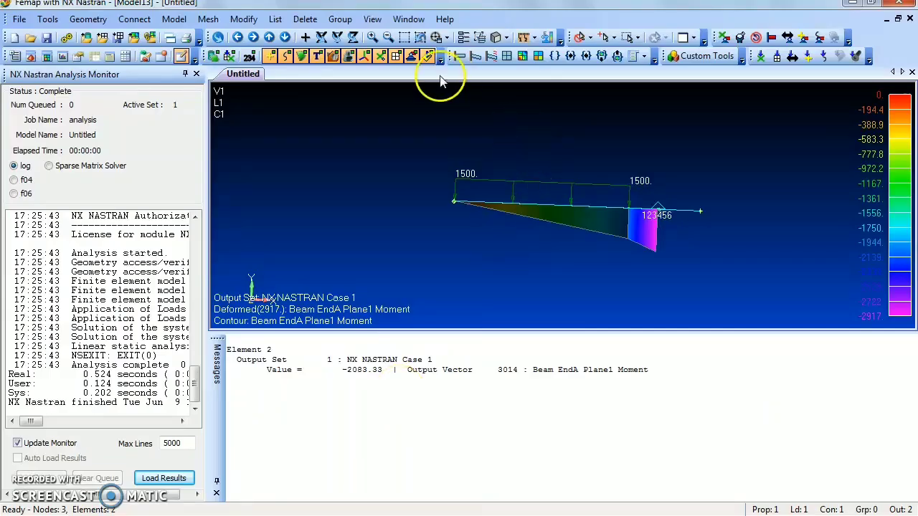
left_click(277, 20)
mouse_move(328, 102)
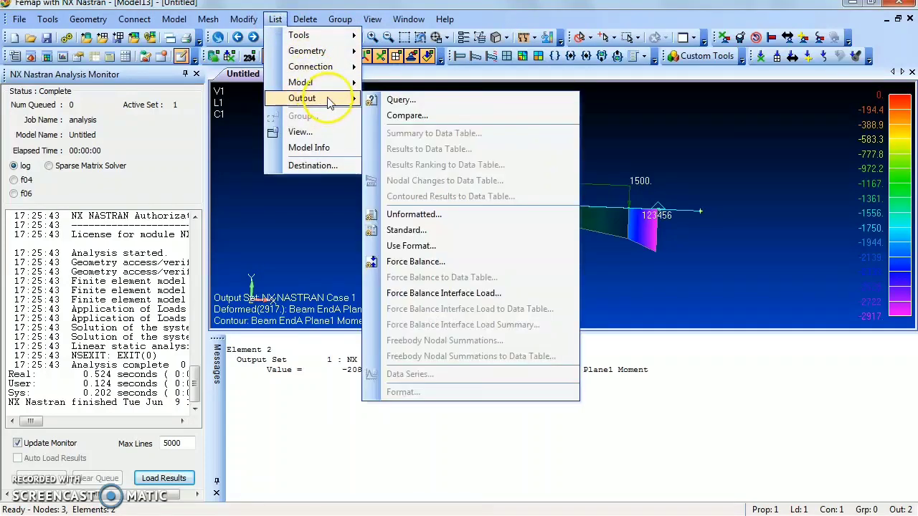
left_click(405, 100)
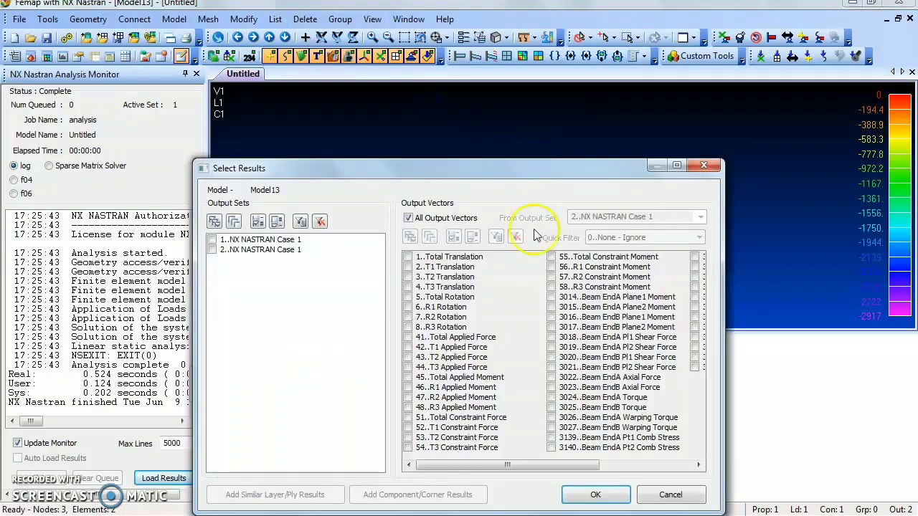
left_click(409, 218)
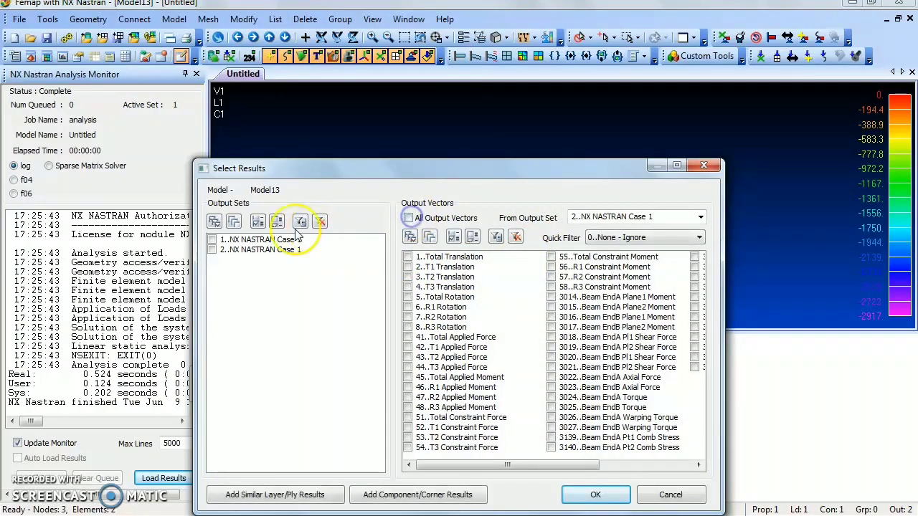
left_click(212, 239)
left_click_drag(463, 179, 461, 38)
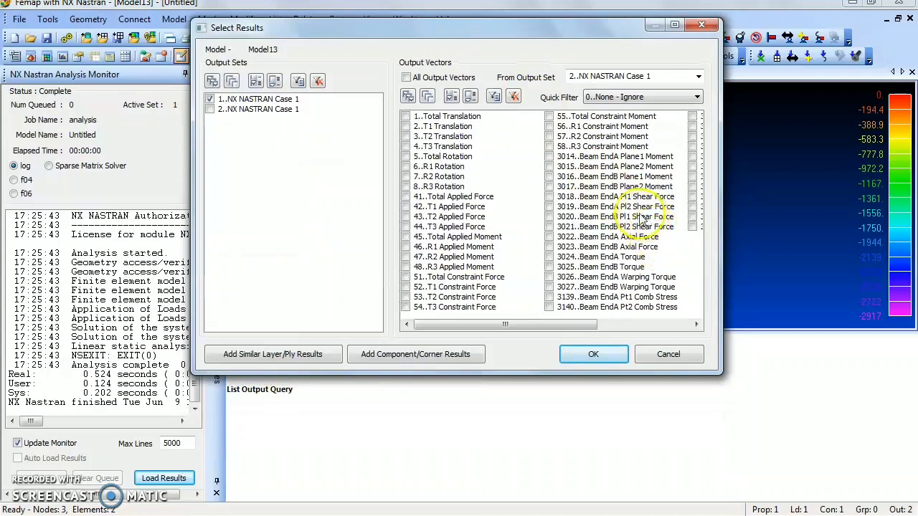
left_click(549, 197)
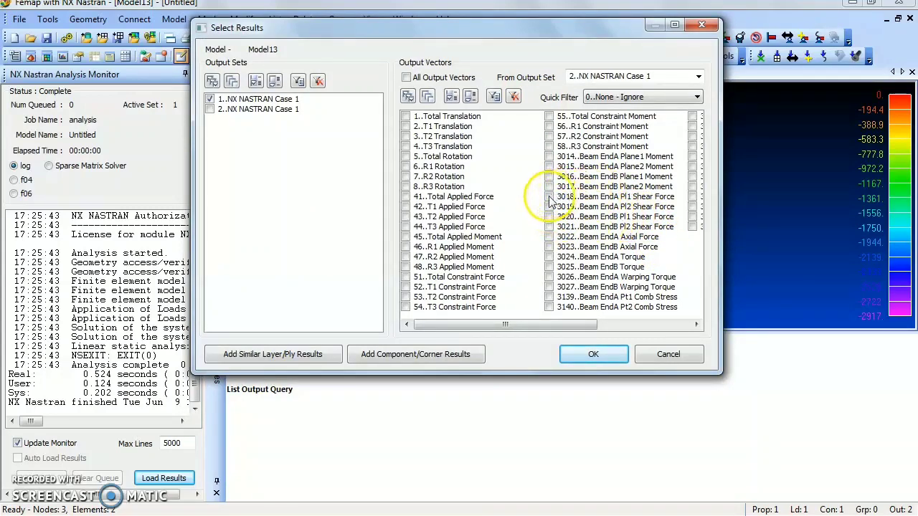
left_click(601, 359)
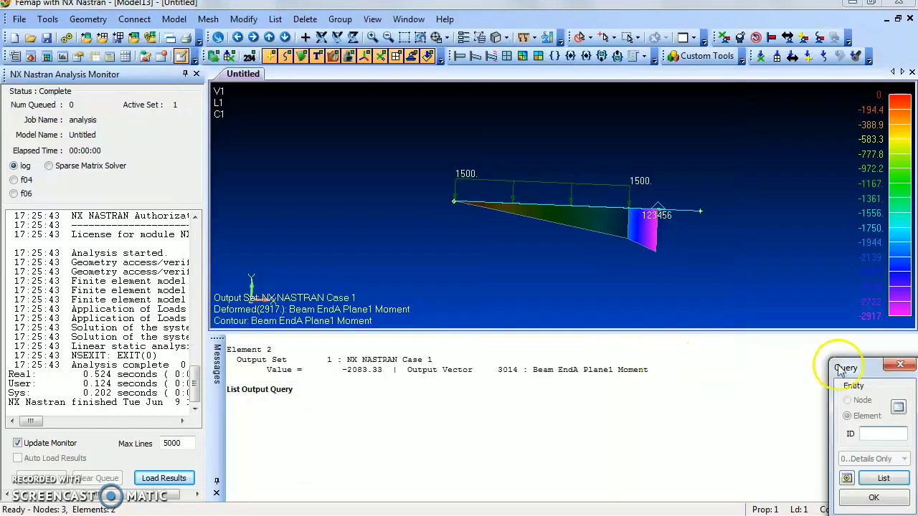
Query the shear force of the element found using node 3, at the support-side end of the distributed load, and close the query
left_click_drag(845, 363, 778, 170)
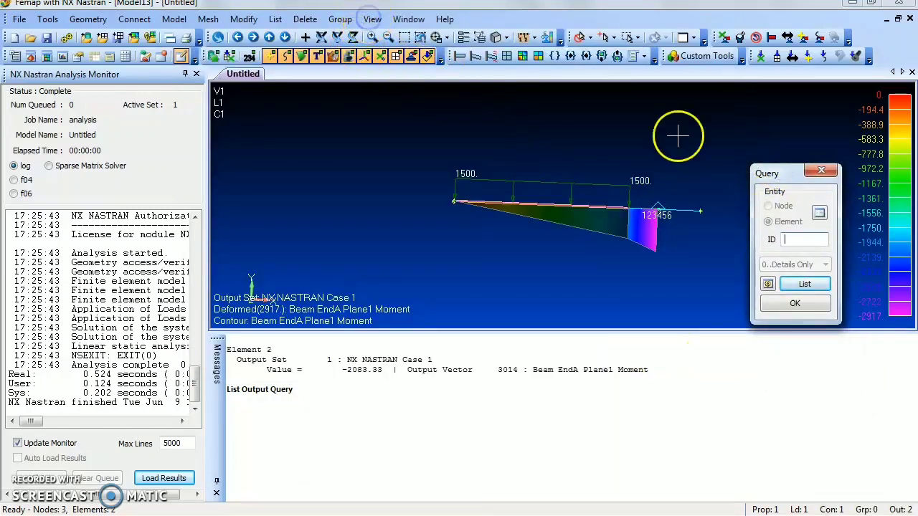
left_click(818, 212)
left_click_drag(531, 437, 496, 185)
left_click(542, 249)
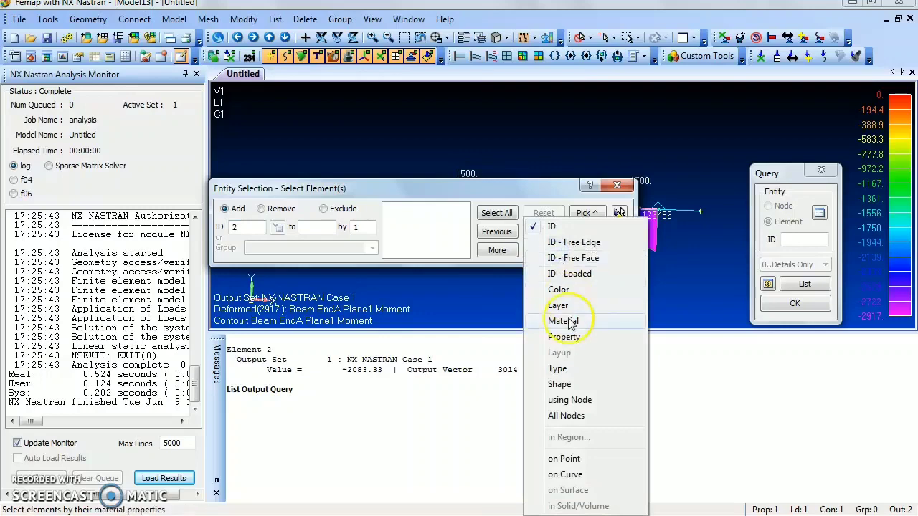
left_click_drag(495, 192, 501, 97)
left_click(552, 151)
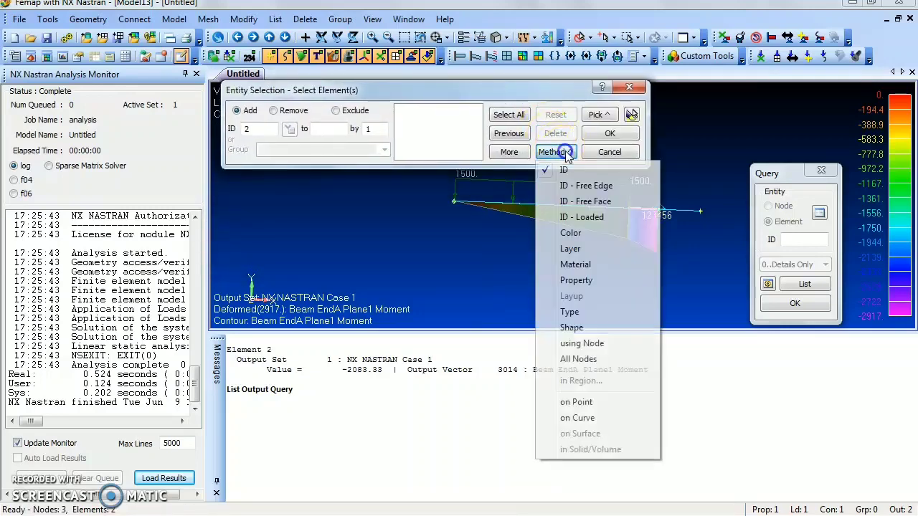
left_click(578, 359)
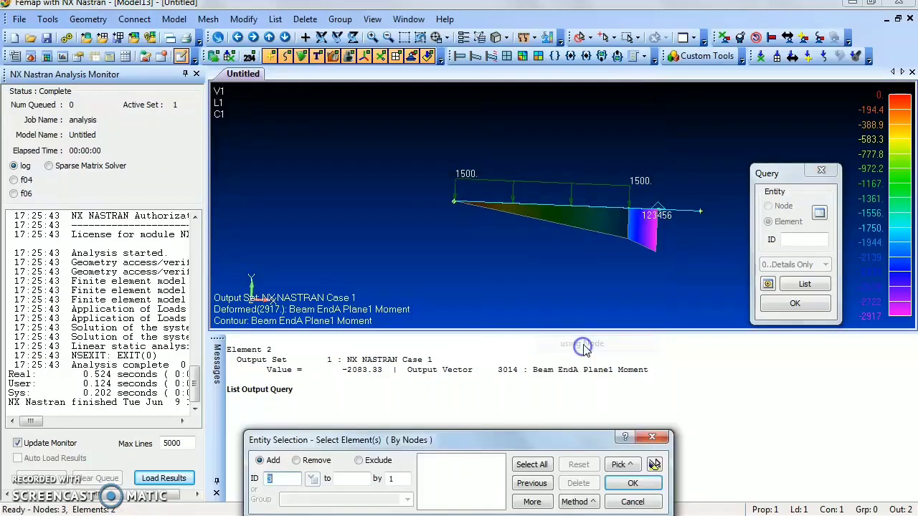
left_click(628, 208)
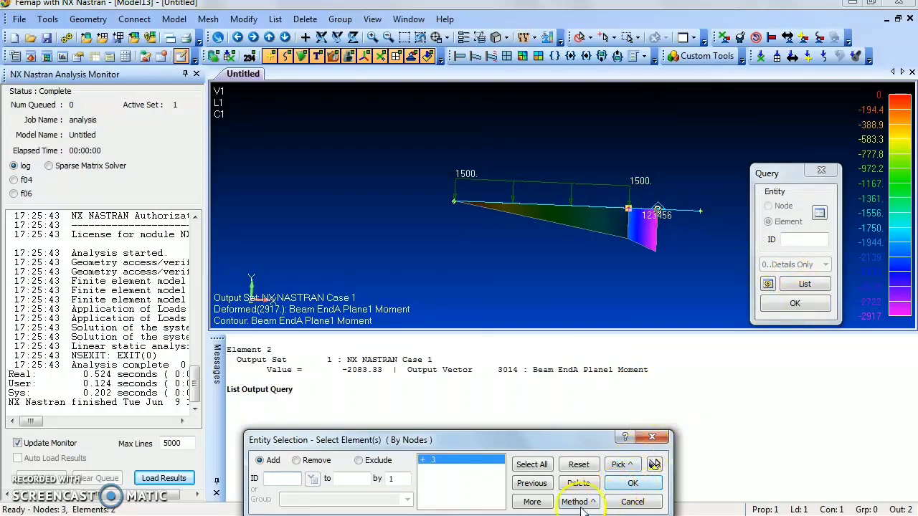
left_click_drag(567, 429, 566, 279)
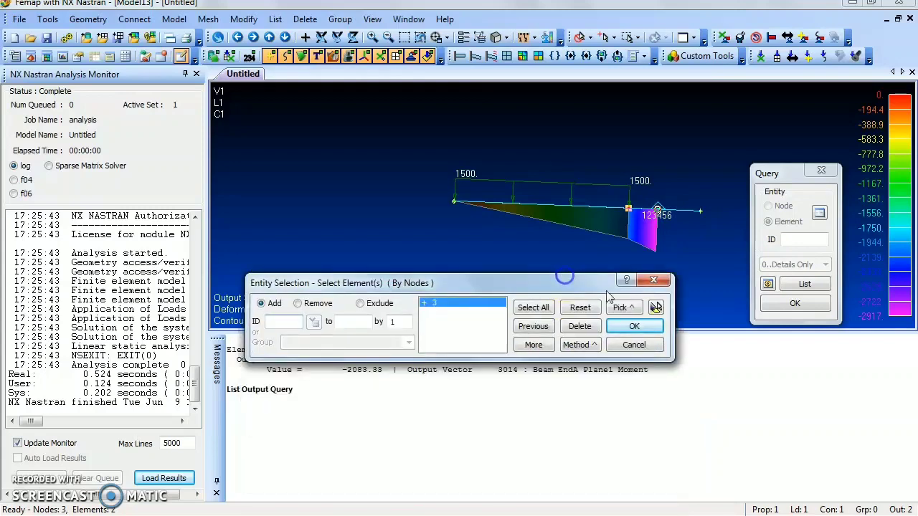
left_click(634, 327)
left_click(801, 313)
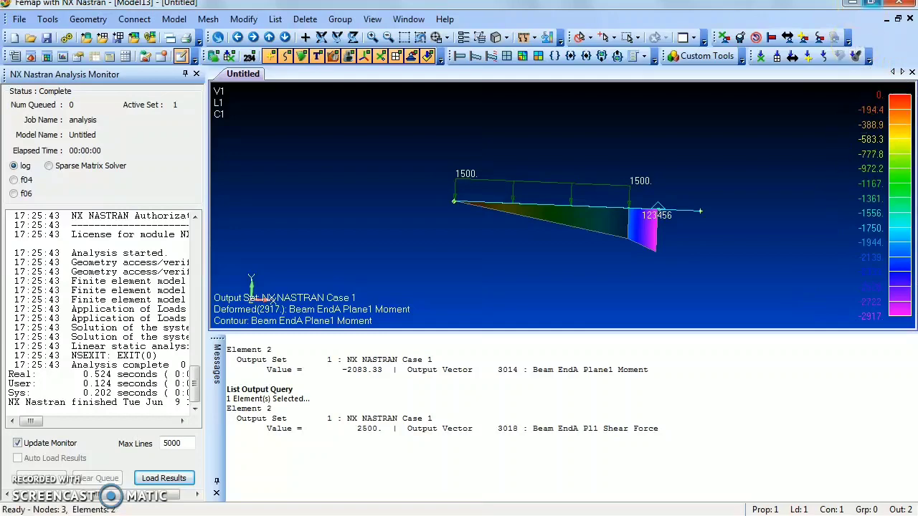
Reduce the Femap window and compare the listed shear force and moment values with the hand-drawn diagrams in Adobe Reader
left_click(870, 2)
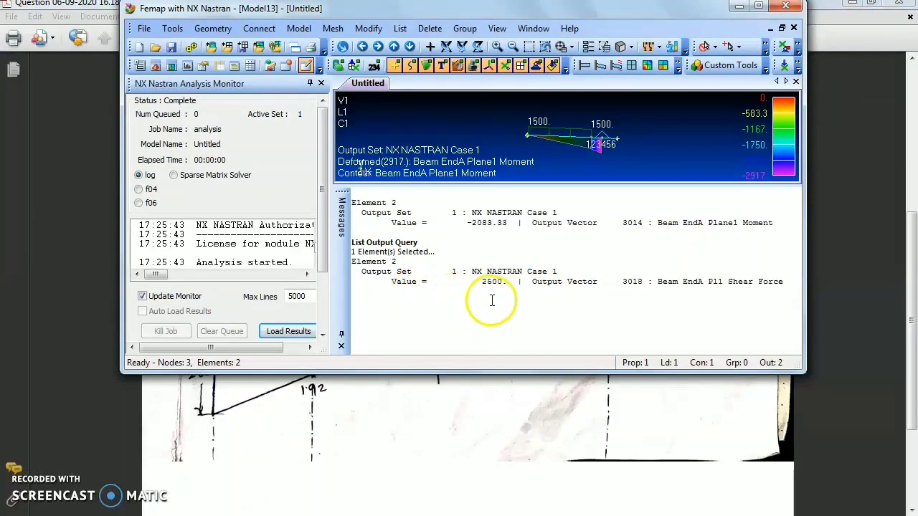
left_click_drag(506, 284, 478, 283)
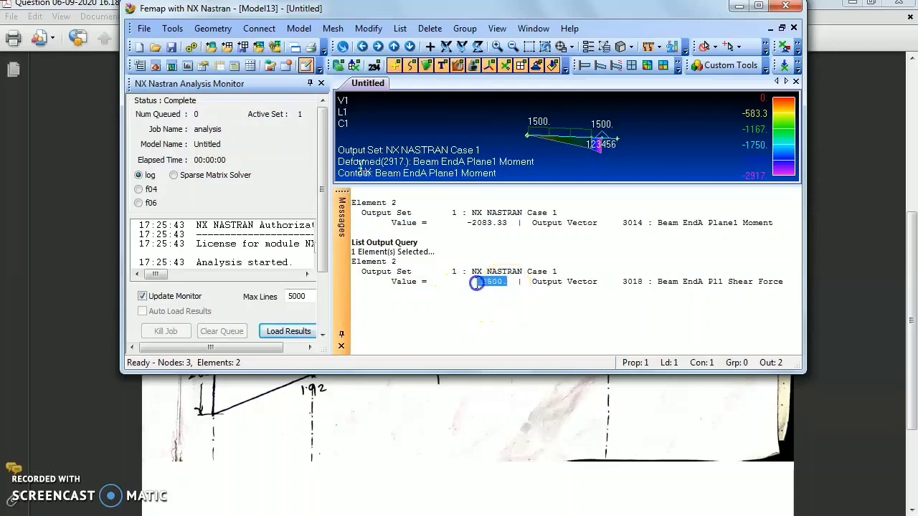
left_click_drag(506, 224, 479, 225)
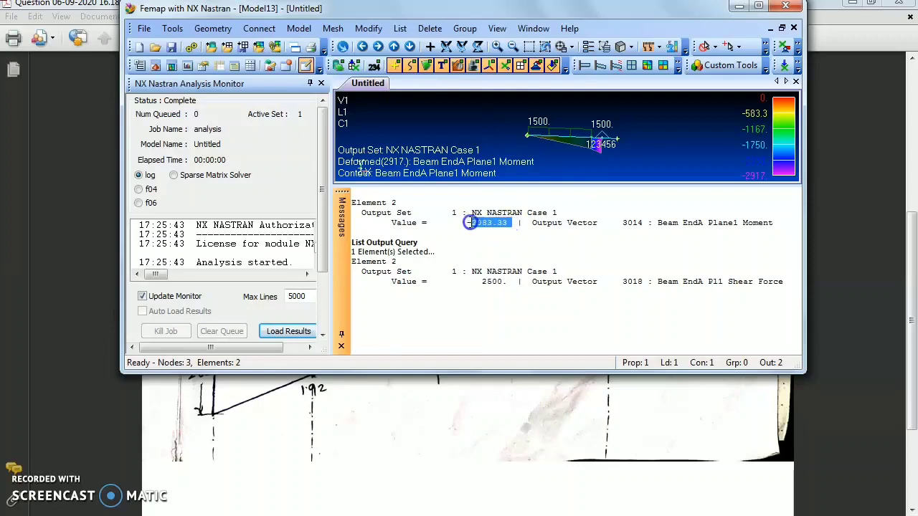
left_click(336, 499)
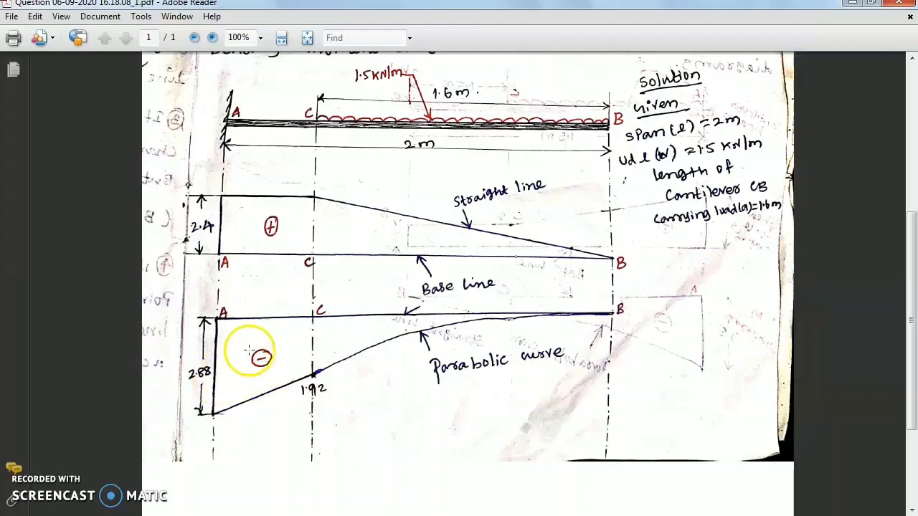
left_click(329, 512)
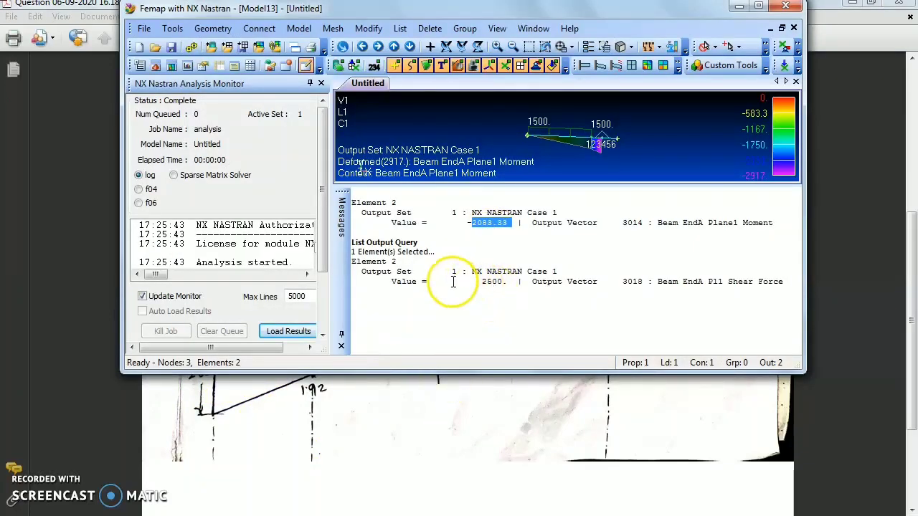
left_click_drag(505, 284, 469, 284)
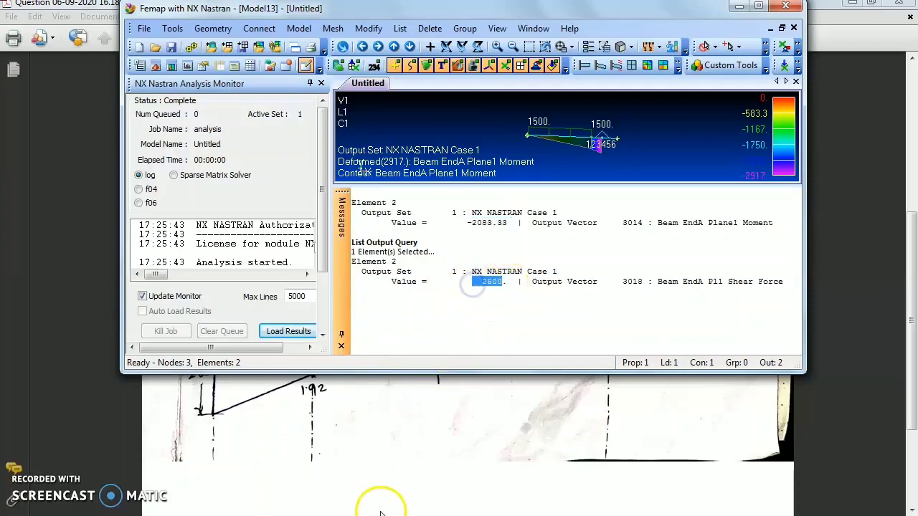
left_click(281, 487)
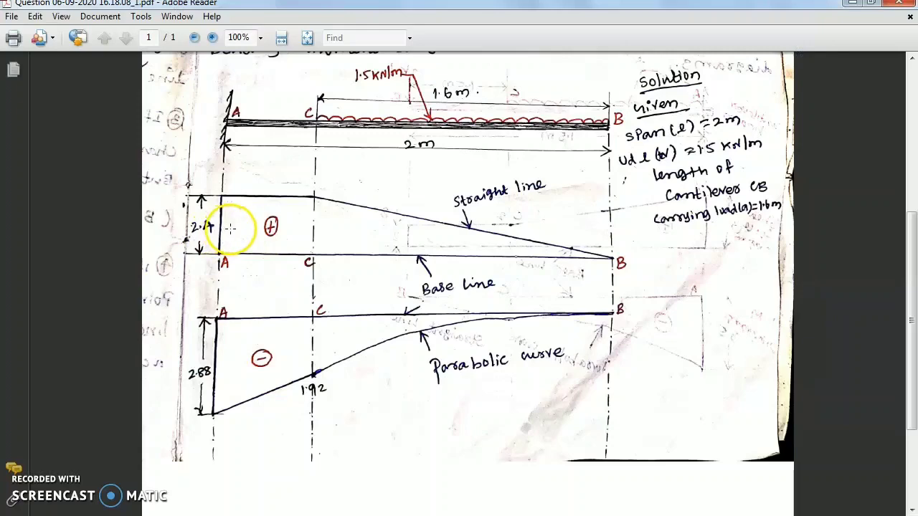
left_click(393, 511)
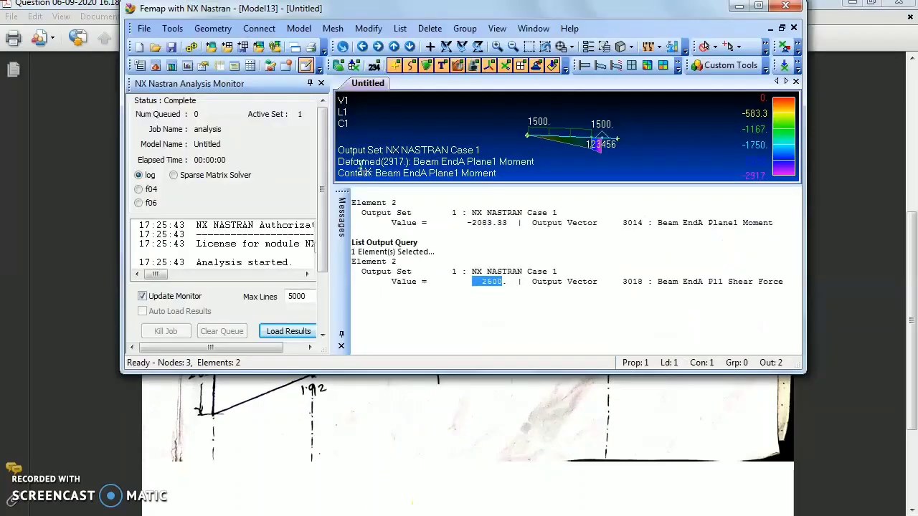